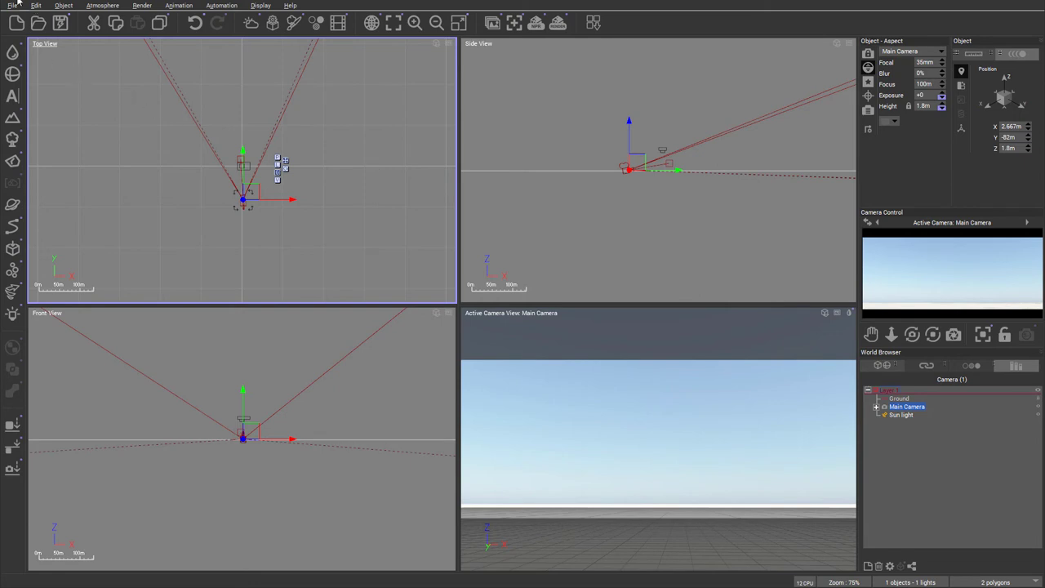
Add a sphere to the scene from the primitives flyout
click(16, 73)
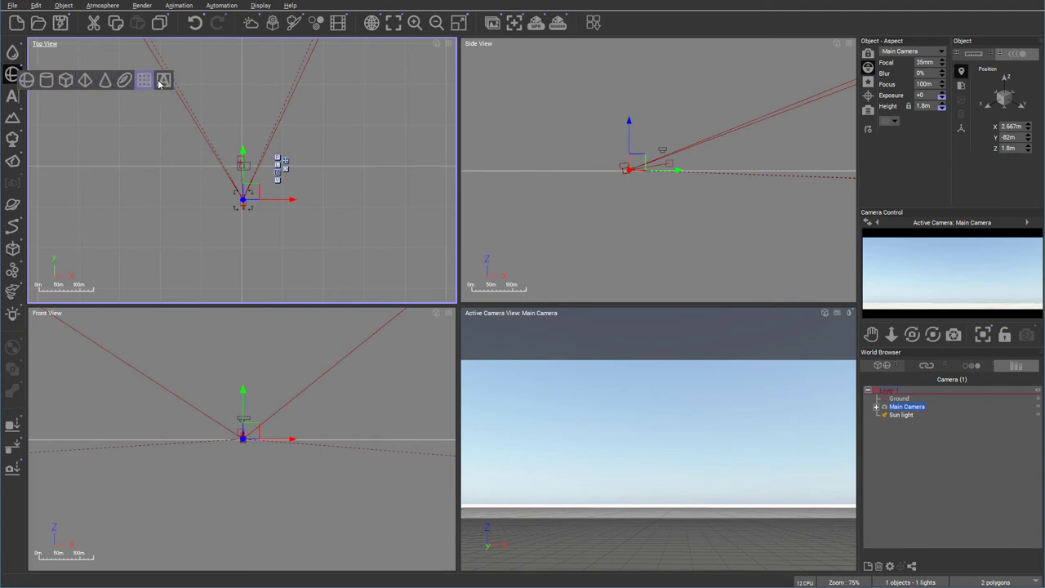
click(65, 6)
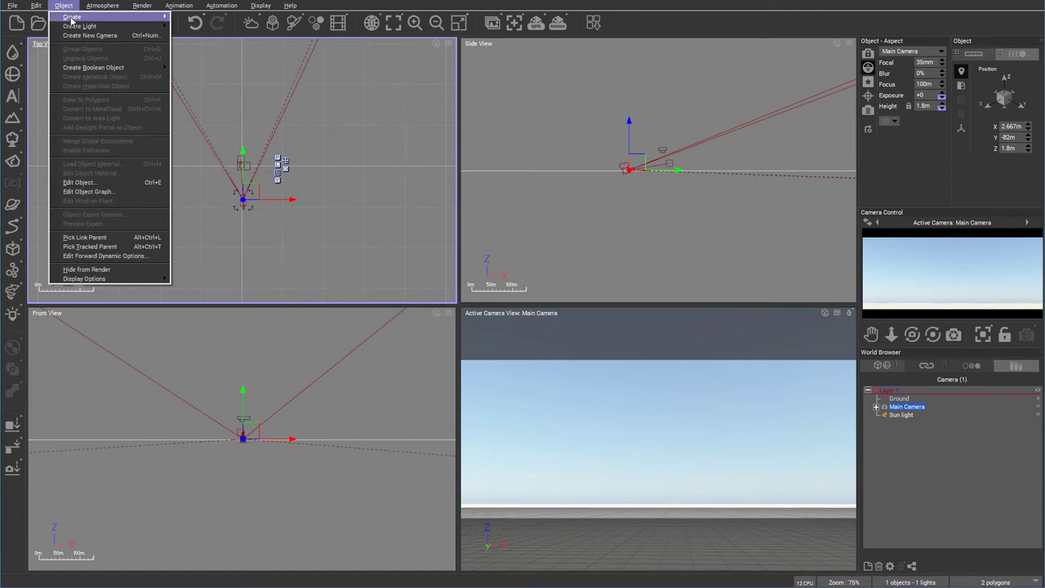
mouse_move(72, 17)
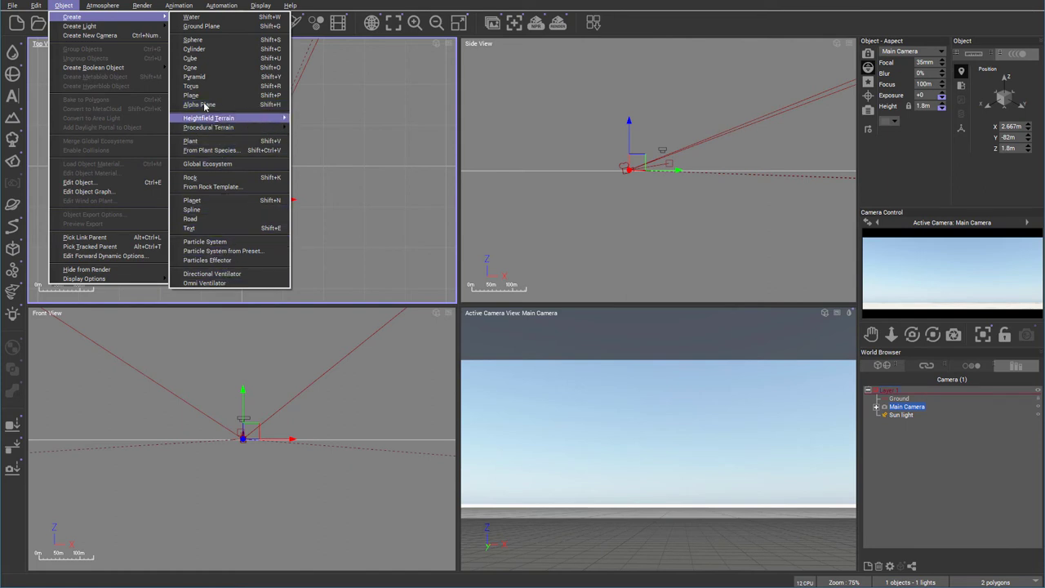
mouse_move(221, 5)
click(364, 106)
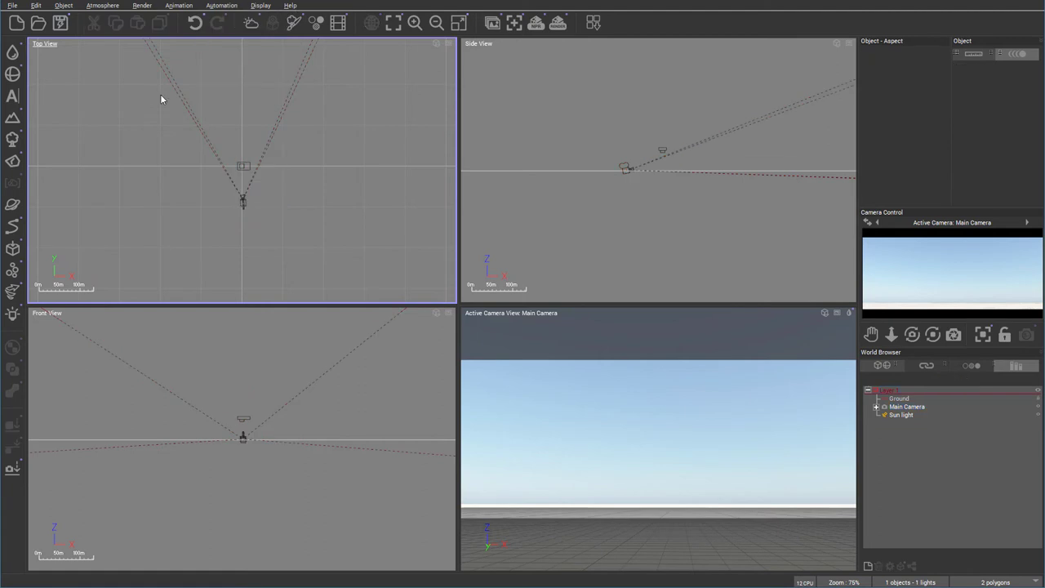
click(13, 73)
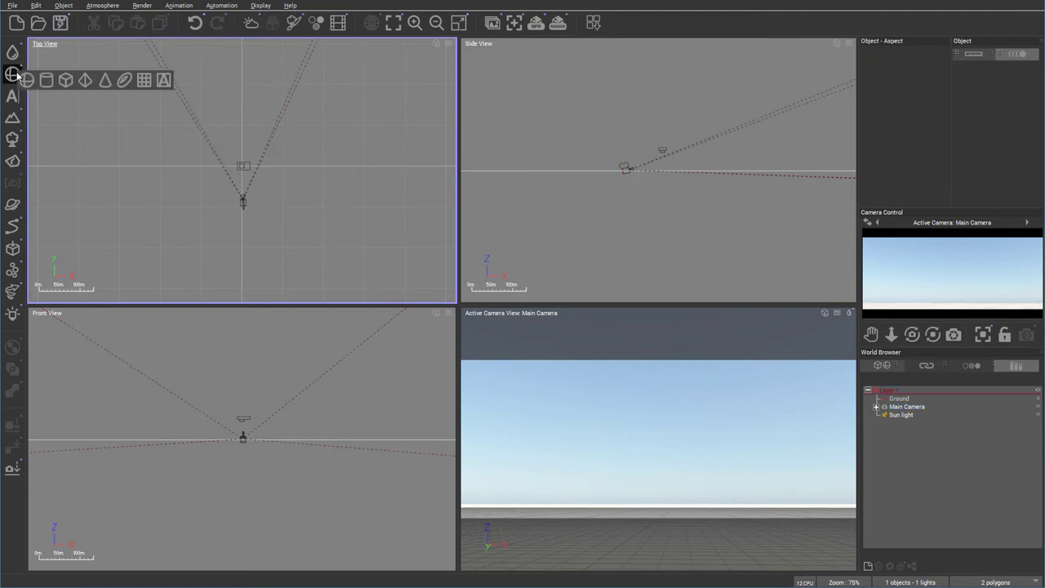
click(26, 79)
Raise the sphere about 7 m above the ground in the Side view
scroll(242, 183, up, 3)
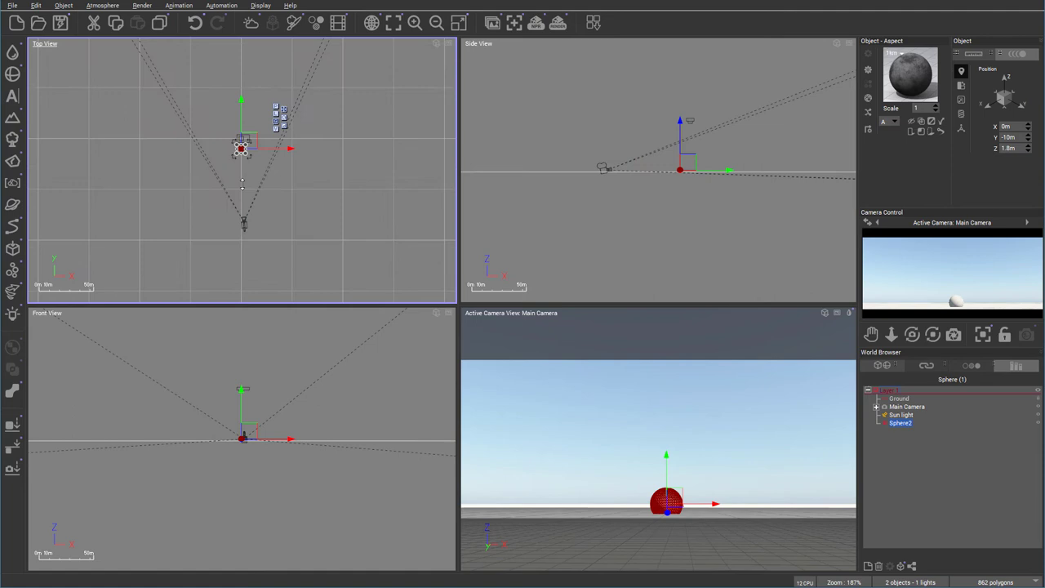
scroll(241, 184, up, 3)
click(670, 149)
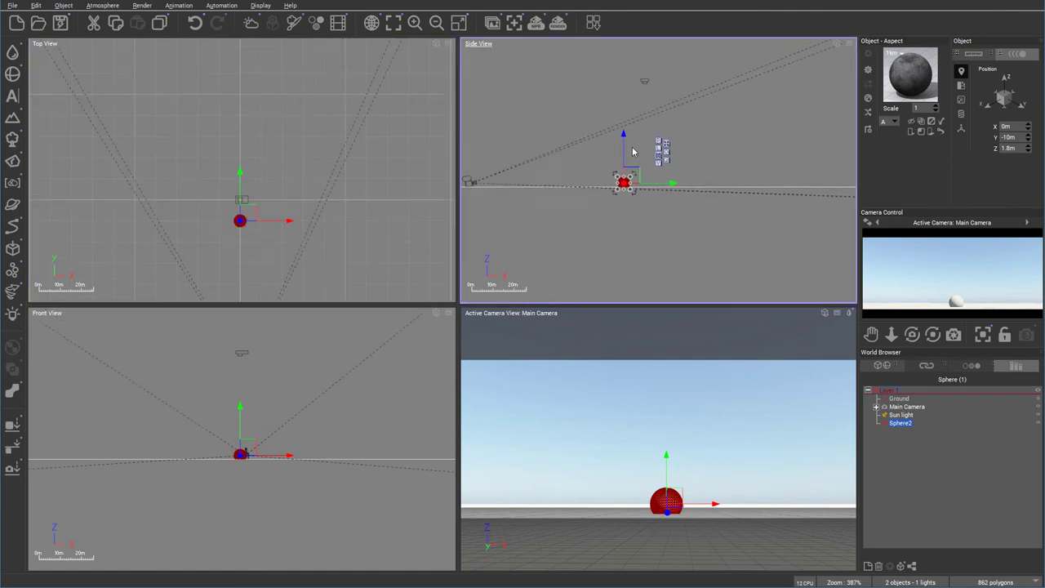
drag(651, 166, 650, 147)
Move the Main Camera up to 2.06 m and tilt it downward to frame the sphere
click(489, 178)
drag(495, 175, 519, 172)
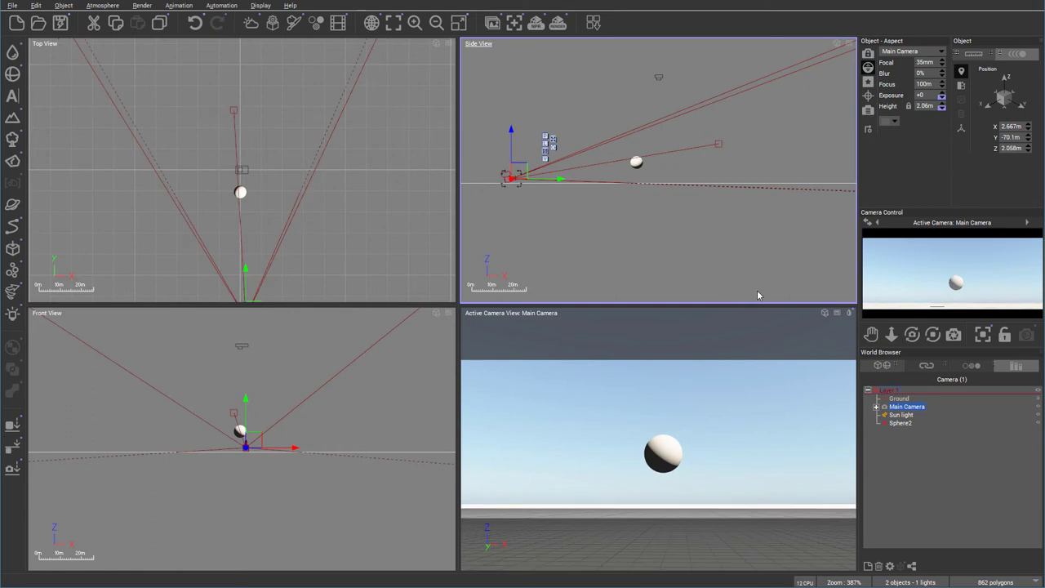
drag(912, 334, 912, 350)
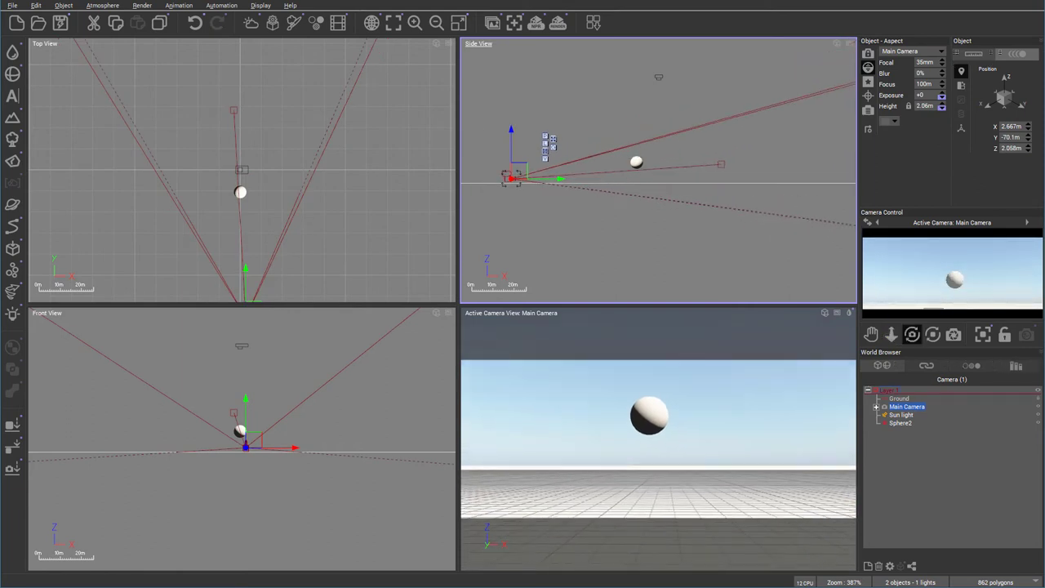
Set the render aspect ratio to Photo (36:24) in Render Options
click(558, 26)
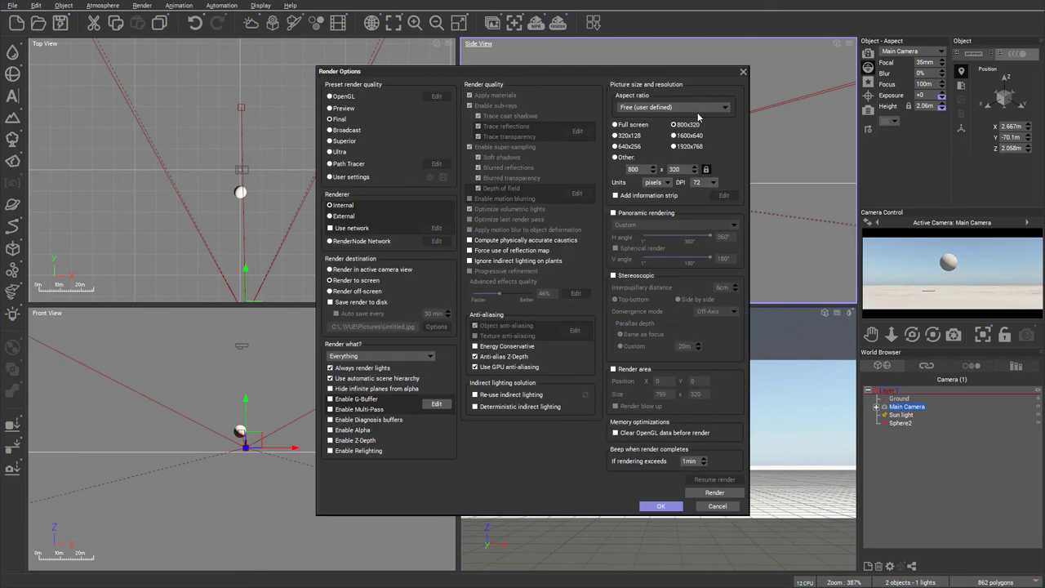
click(723, 107)
click(638, 132)
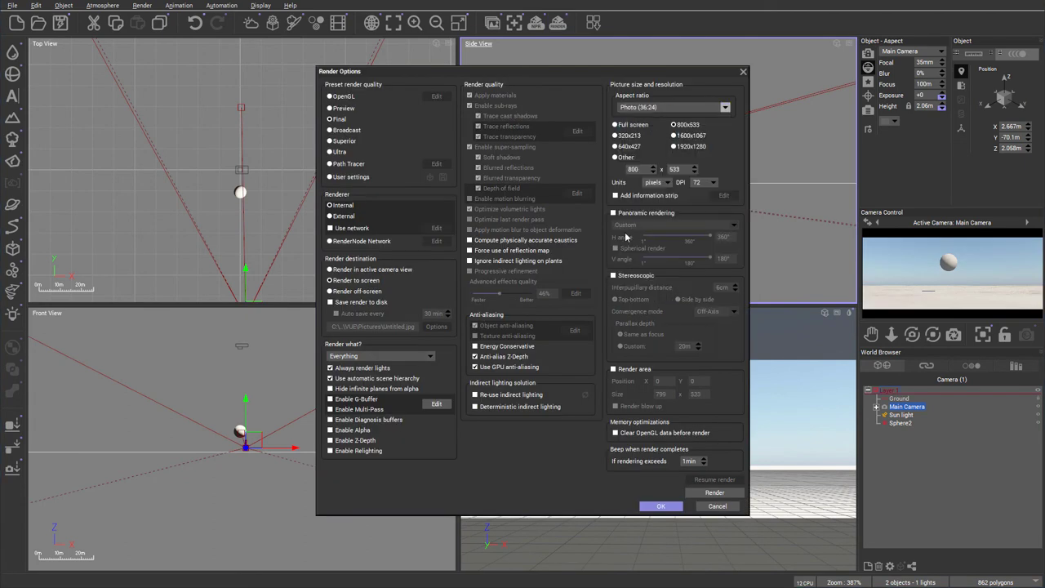
click(673, 505)
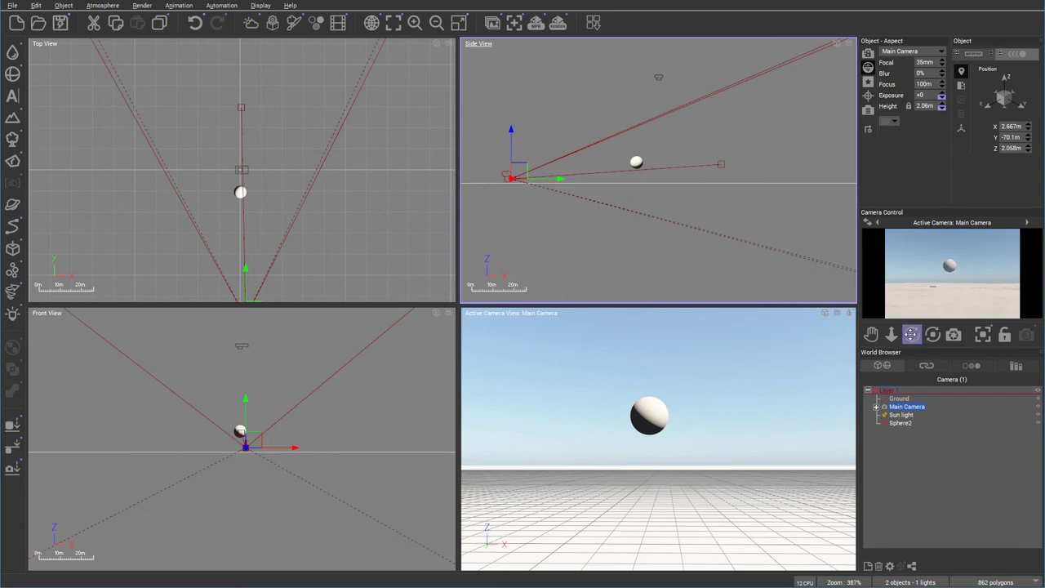
Tilt the camera slightly and move the sphere to X 1.346 m, Y -12.2 m
drag(912, 335, 907, 334)
scroll(245, 196, up, 4)
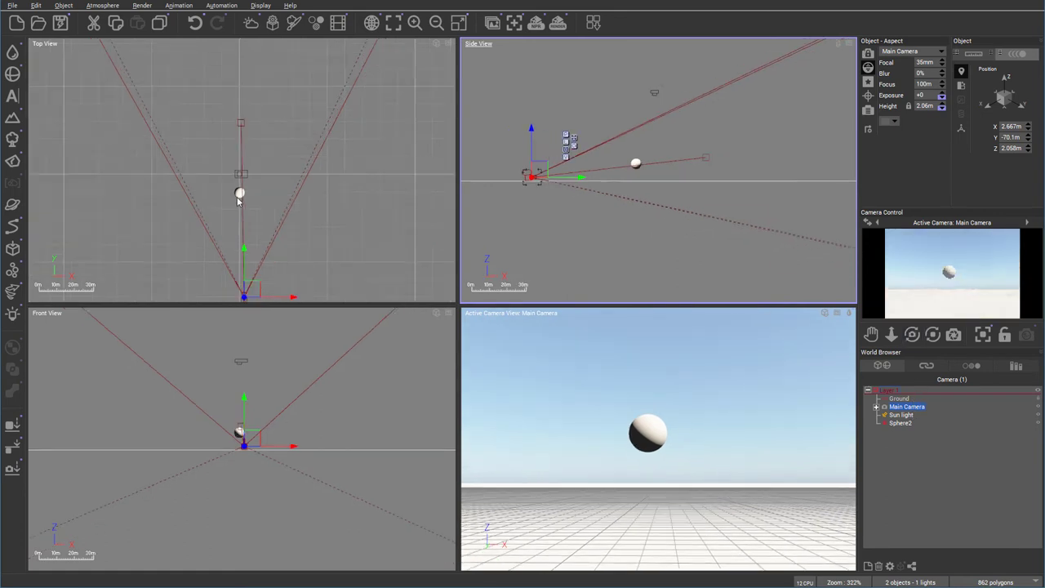
click(242, 187)
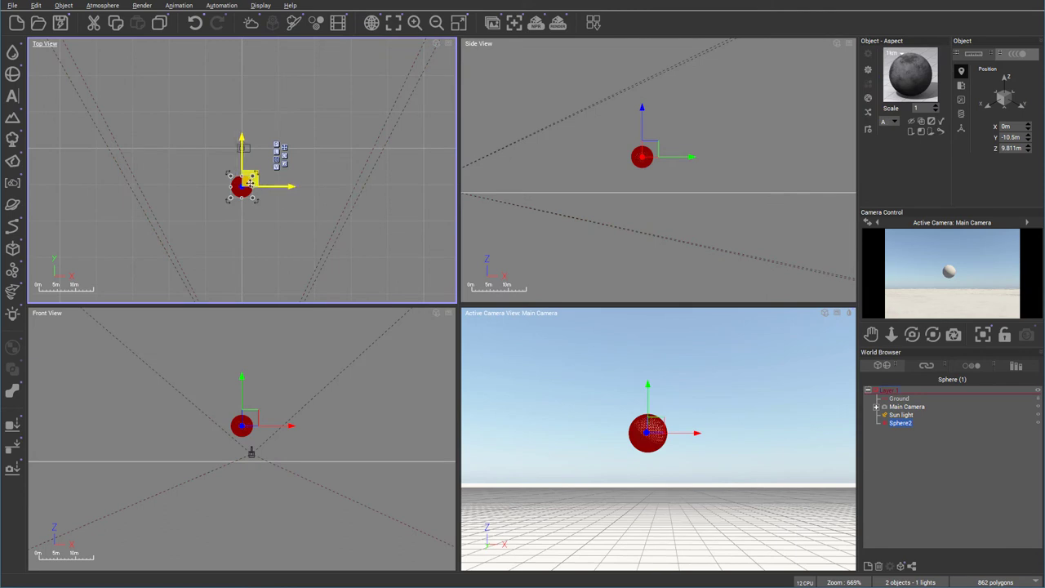
drag(243, 192, 247, 199)
scroll(247, 198, up, 7)
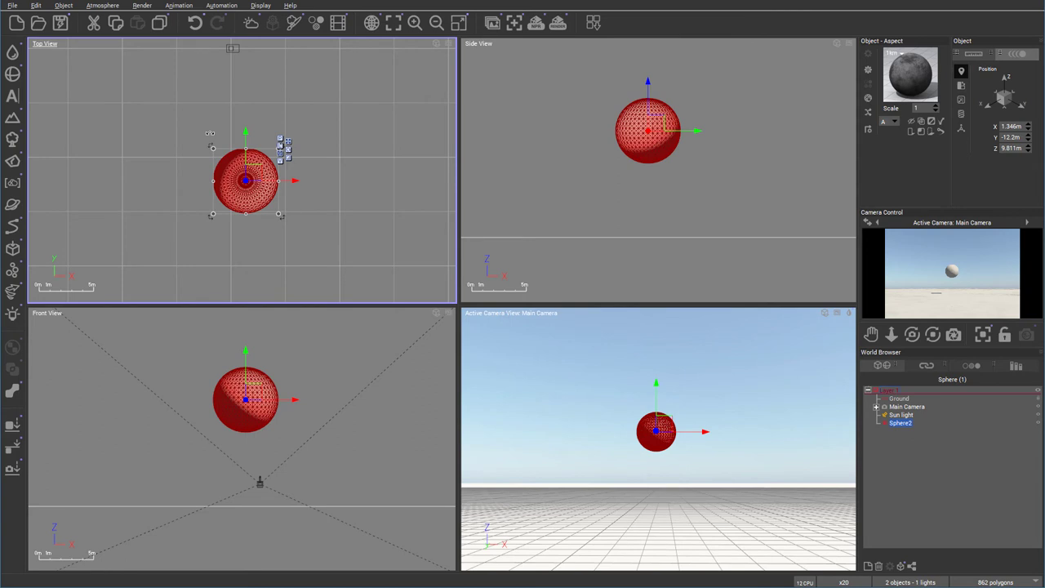
Add a cylinder, cube and pyramid, placing them up-left, up-right and lower-left of the sphere
mouse_move(15, 72)
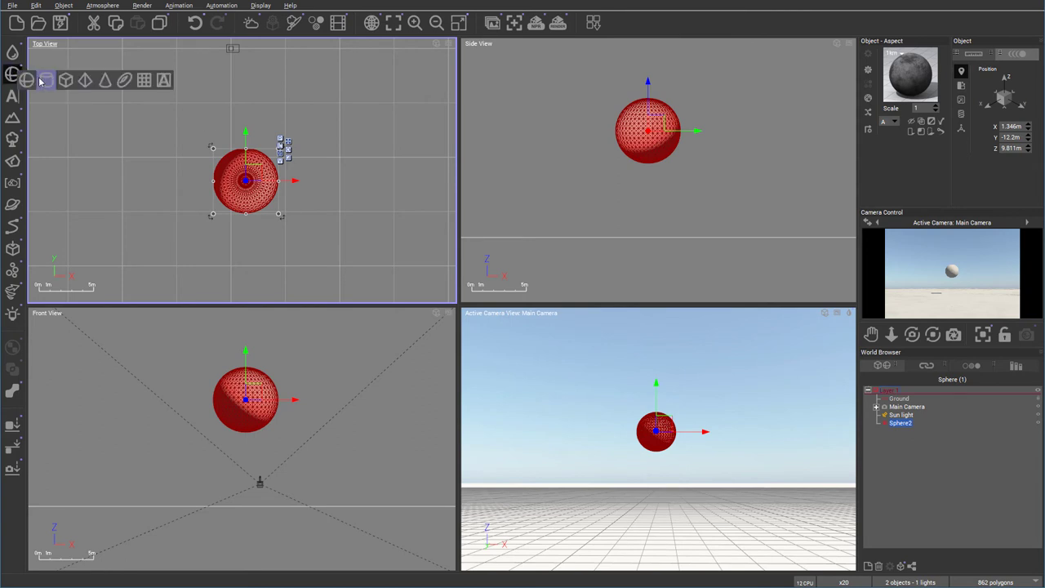
click(45, 79)
drag(244, 179, 177, 126)
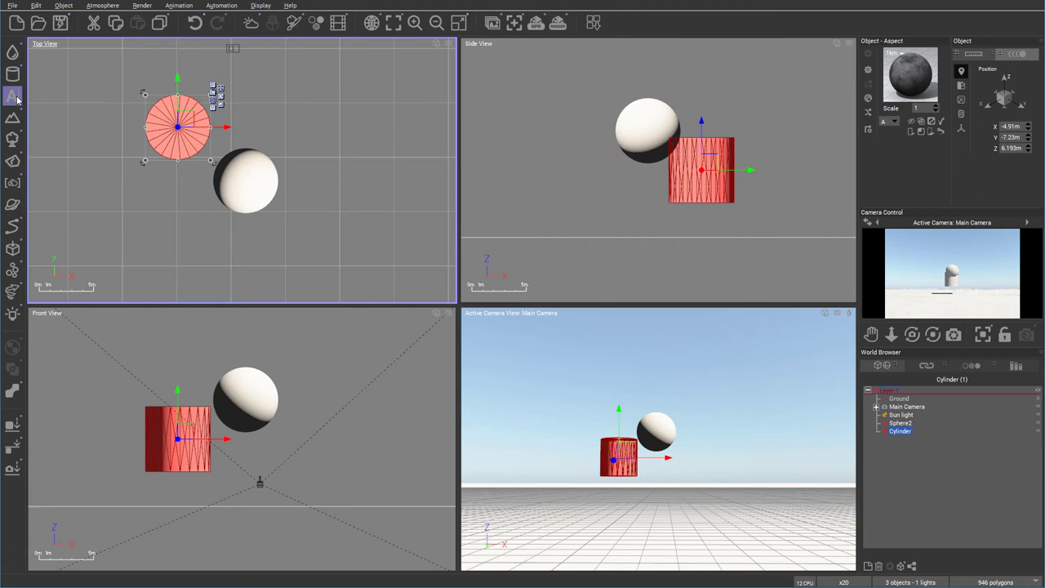
mouse_move(12, 73)
click(73, 82)
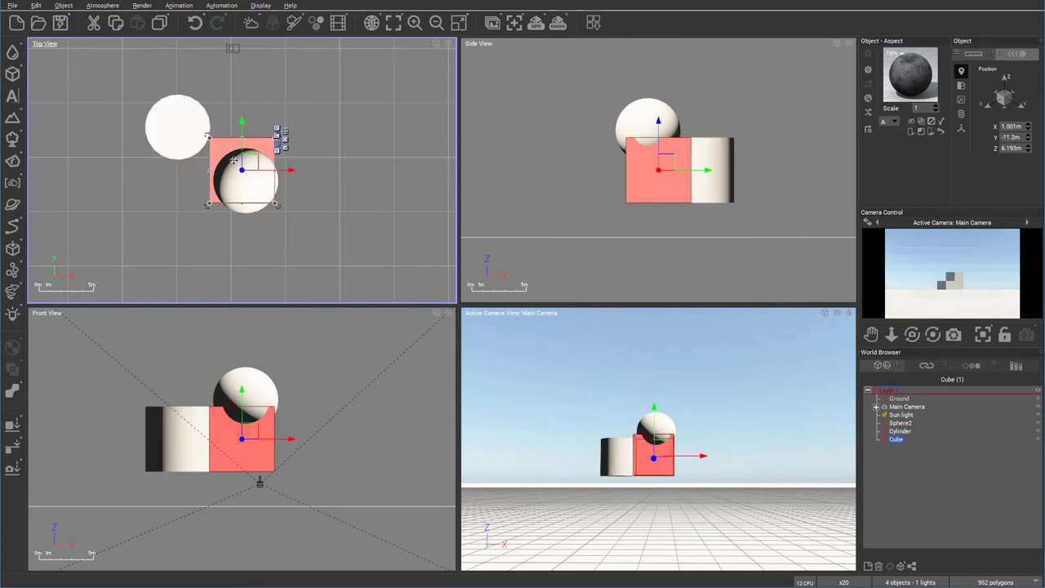
drag(234, 160, 285, 106)
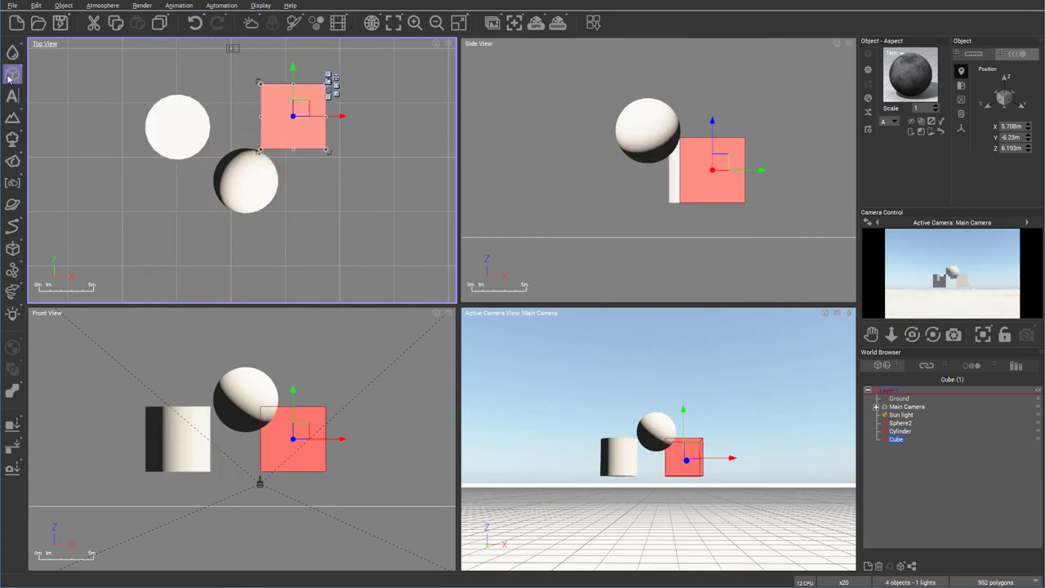
mouse_move(10, 75)
click(86, 81)
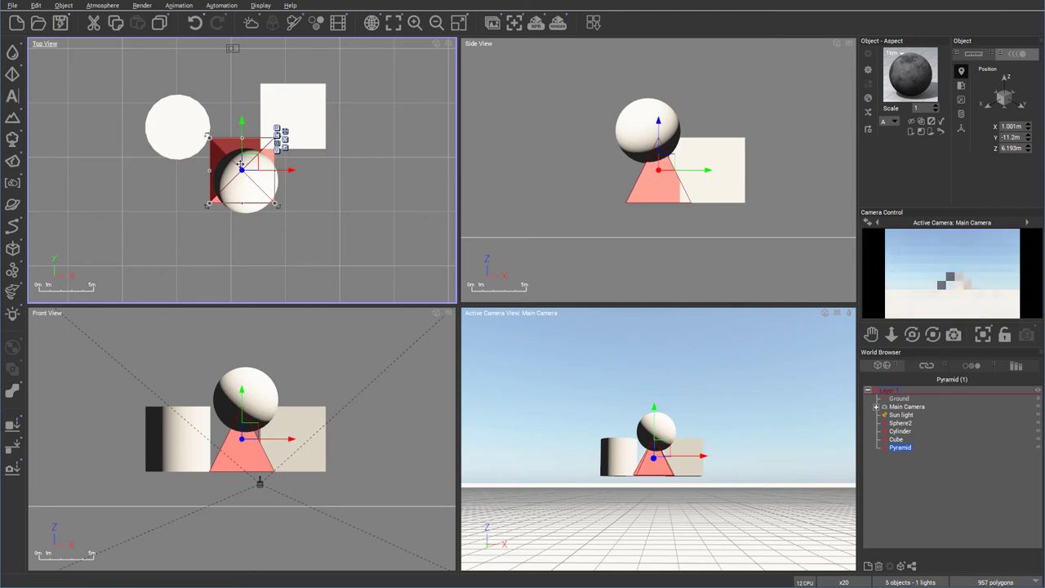
drag(240, 165, 144, 195)
Add a cone to the upper left and a torus to the upper right
mouse_move(13, 73)
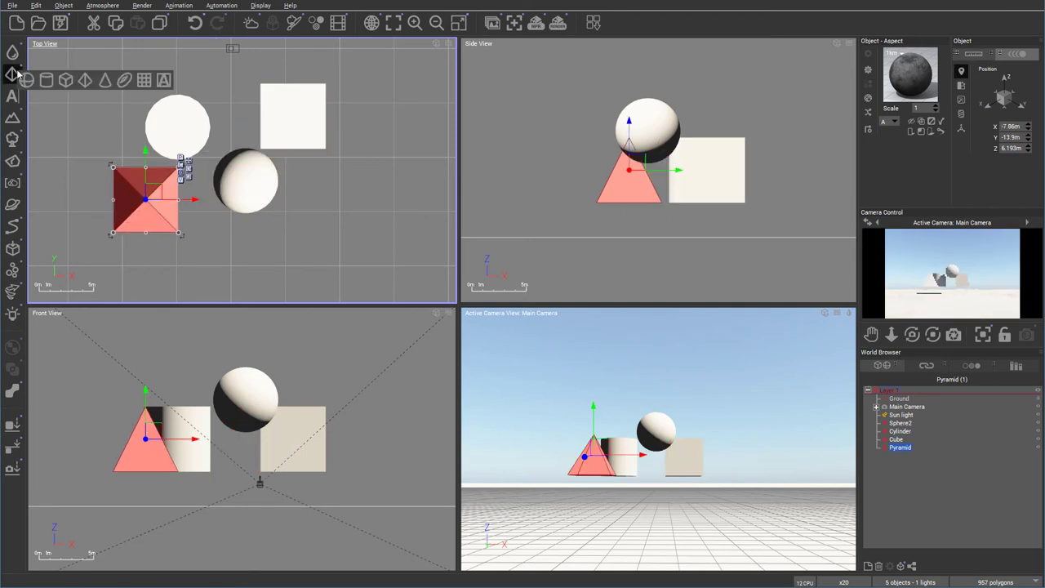
click(104, 80)
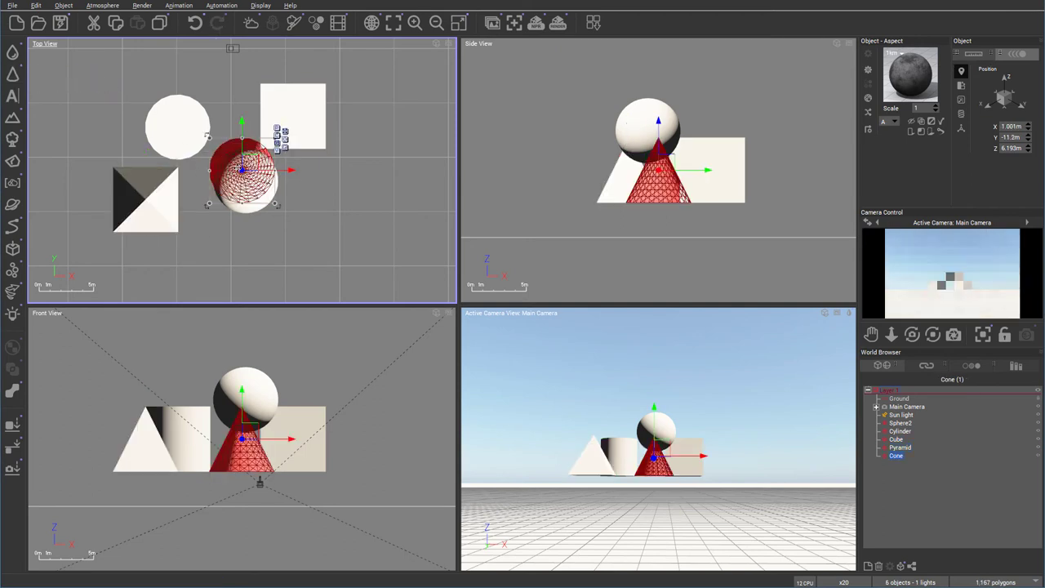
drag(241, 167, 103, 104)
mouse_move(12, 74)
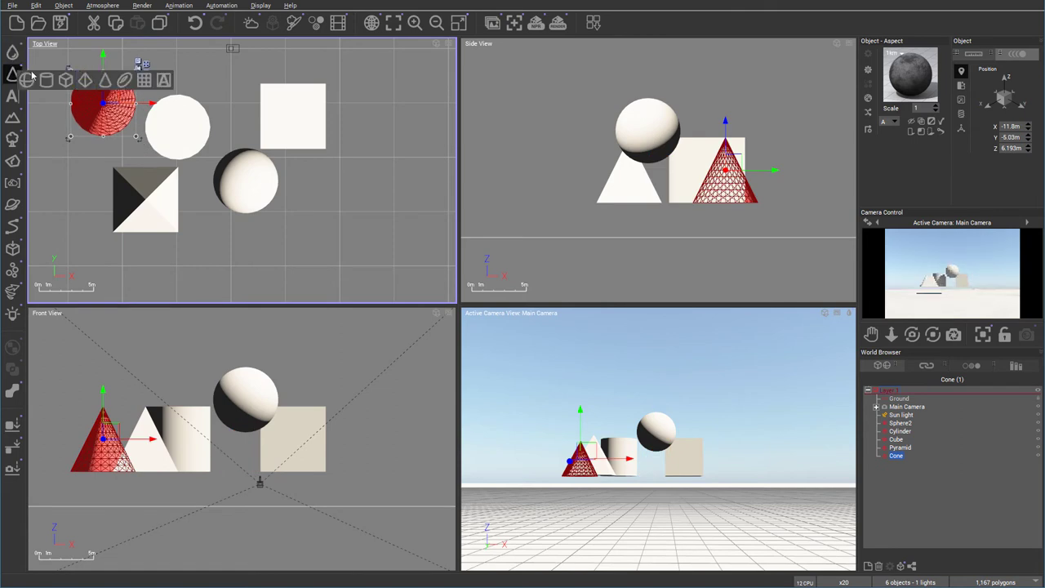
click(124, 79)
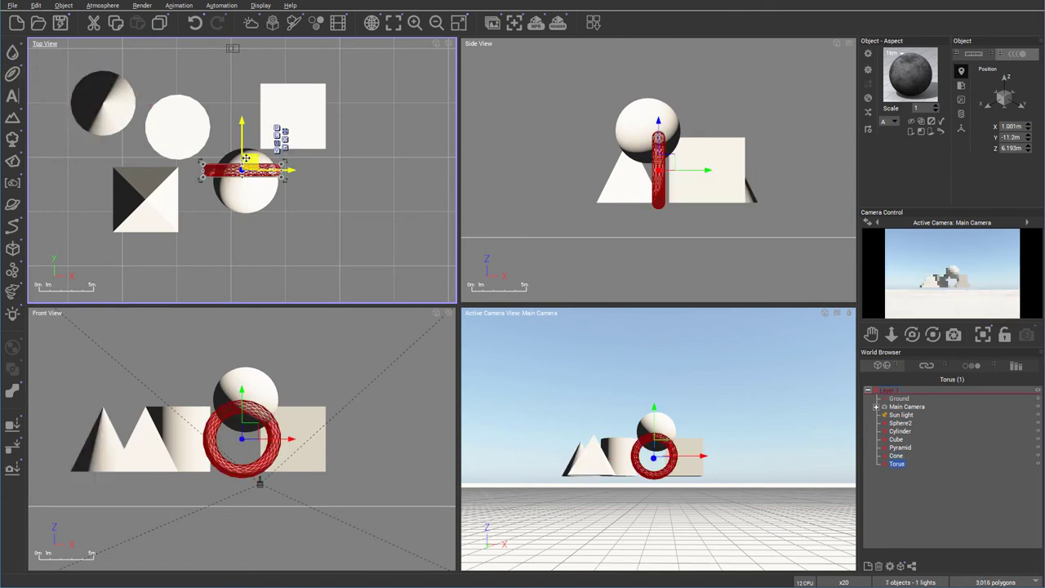
drag(246, 158, 381, 93)
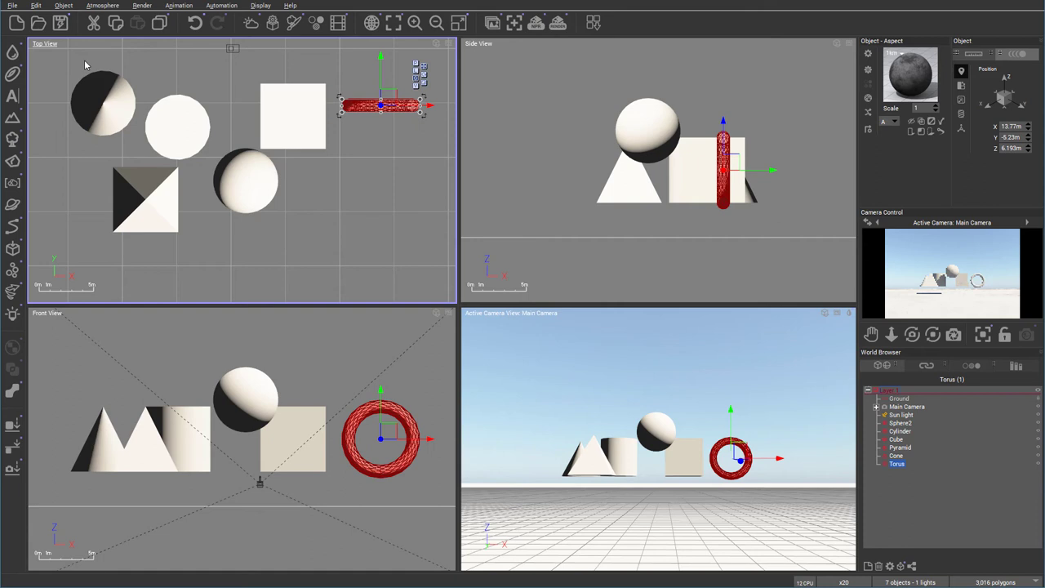
Add a plane below the shapes and enlarge it to lie under most of them
mouse_move(12, 73)
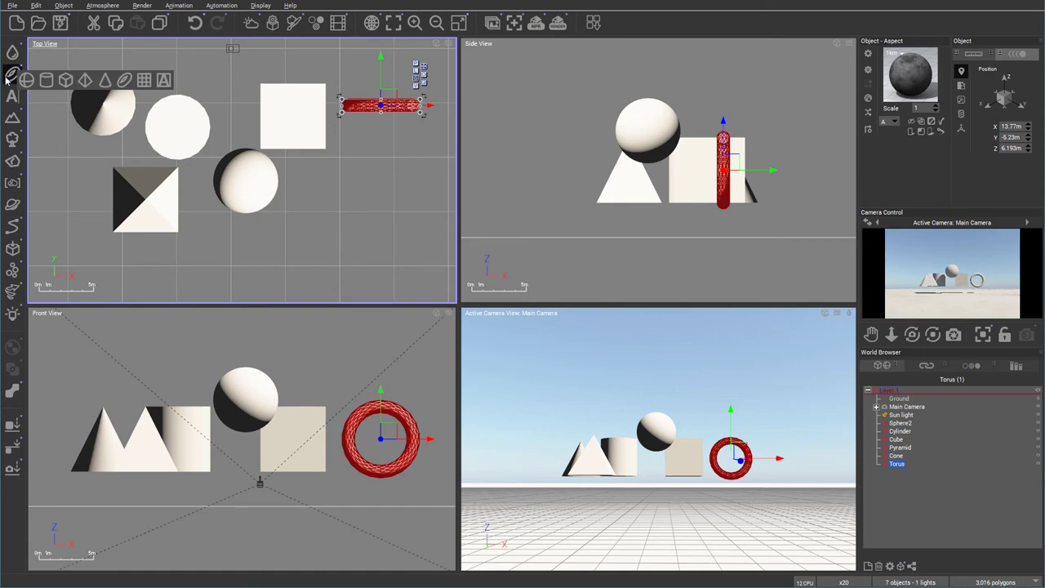
click(145, 85)
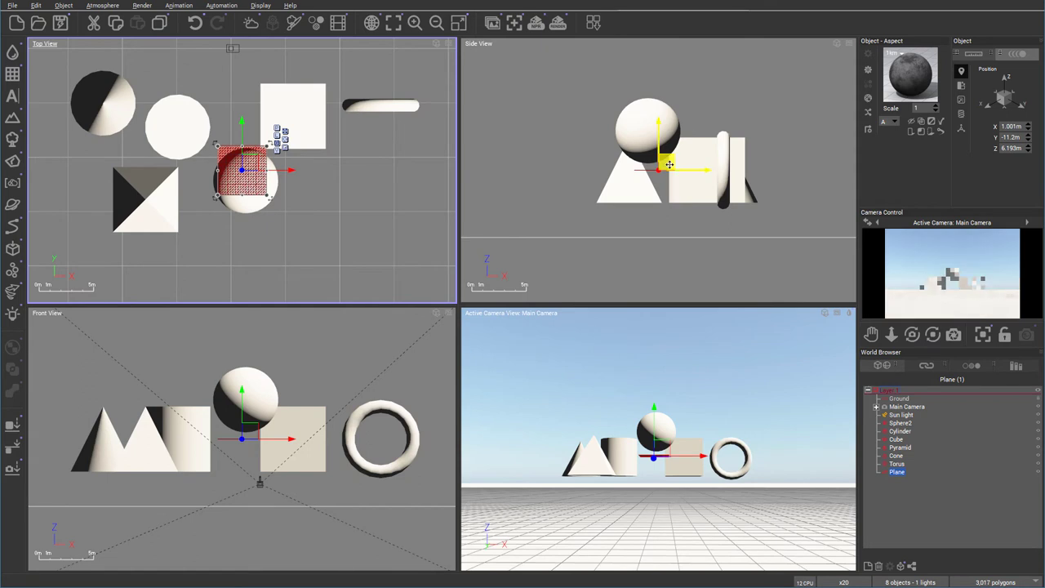
drag(672, 163, 671, 217)
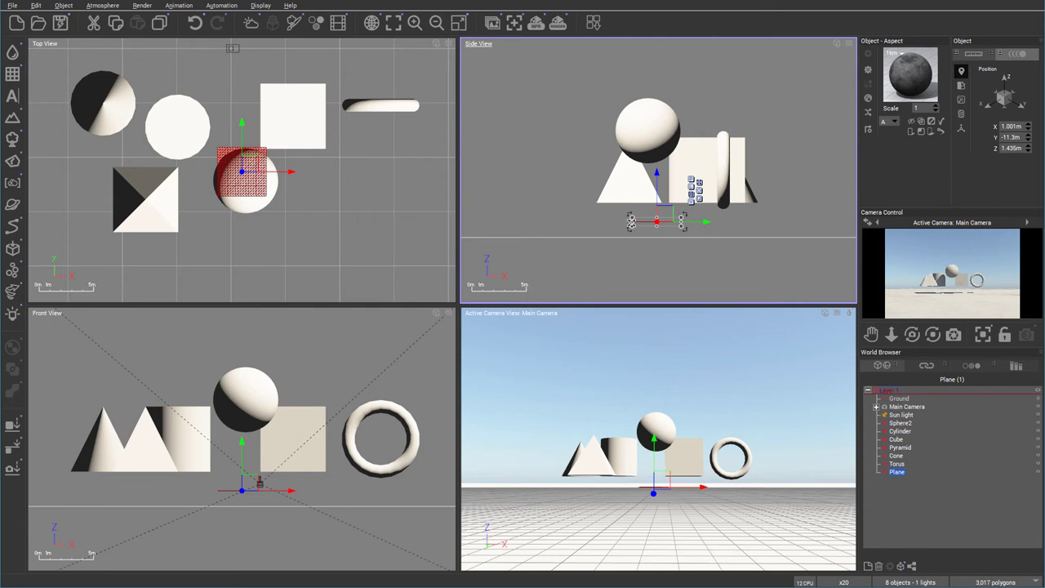
click(217, 148)
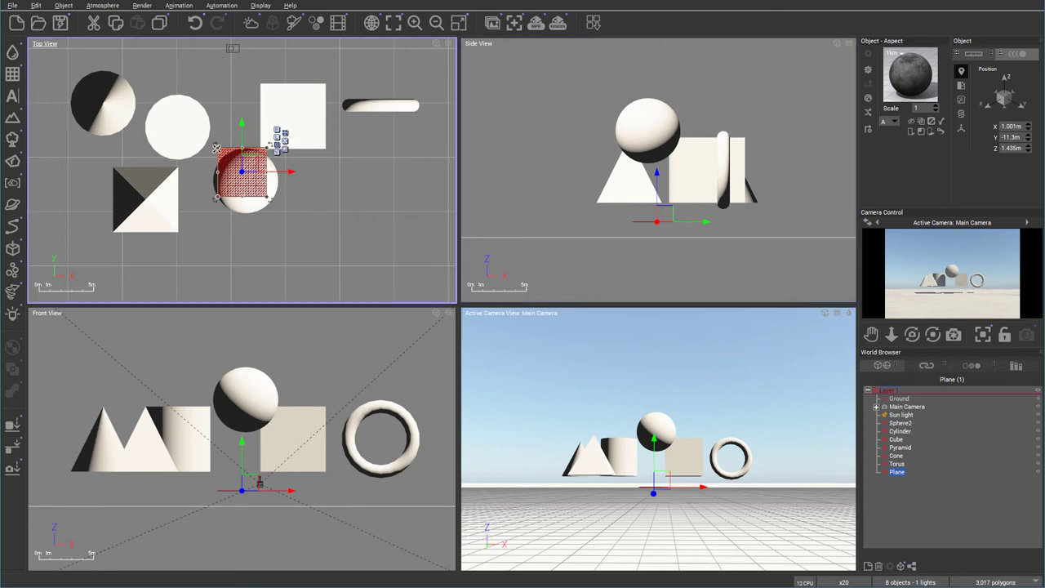
drag(219, 148, 38, 38)
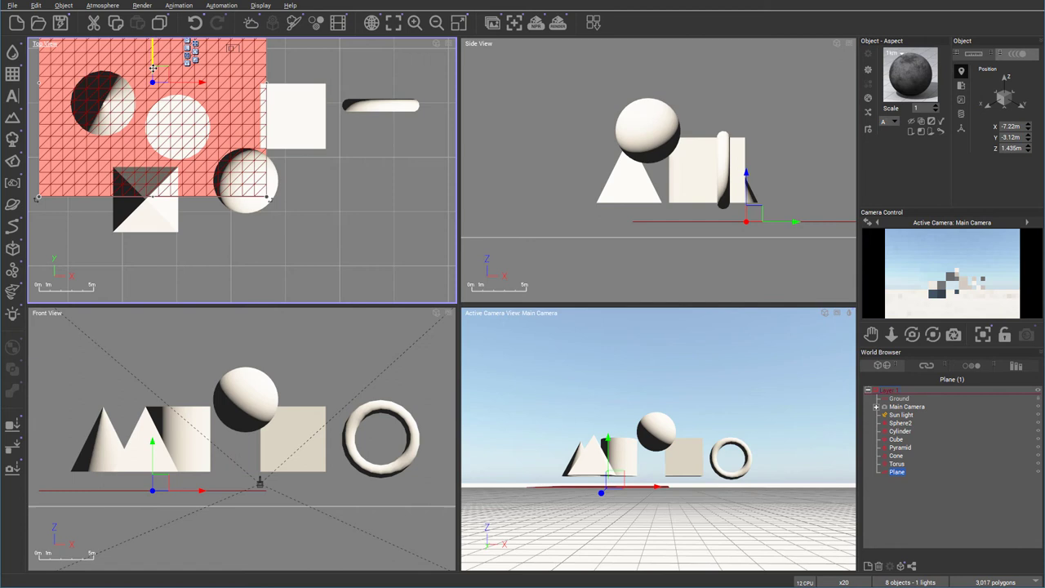
drag(179, 88, 256, 124)
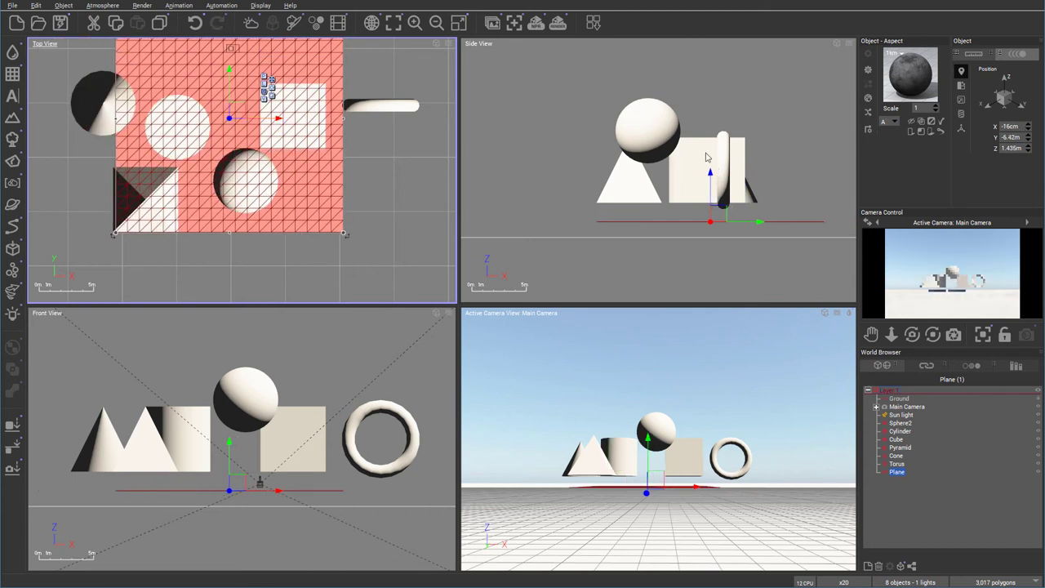
Tilt the plane so its right end rises and raise it to Z 1.936 m
click(735, 199)
click(802, 221)
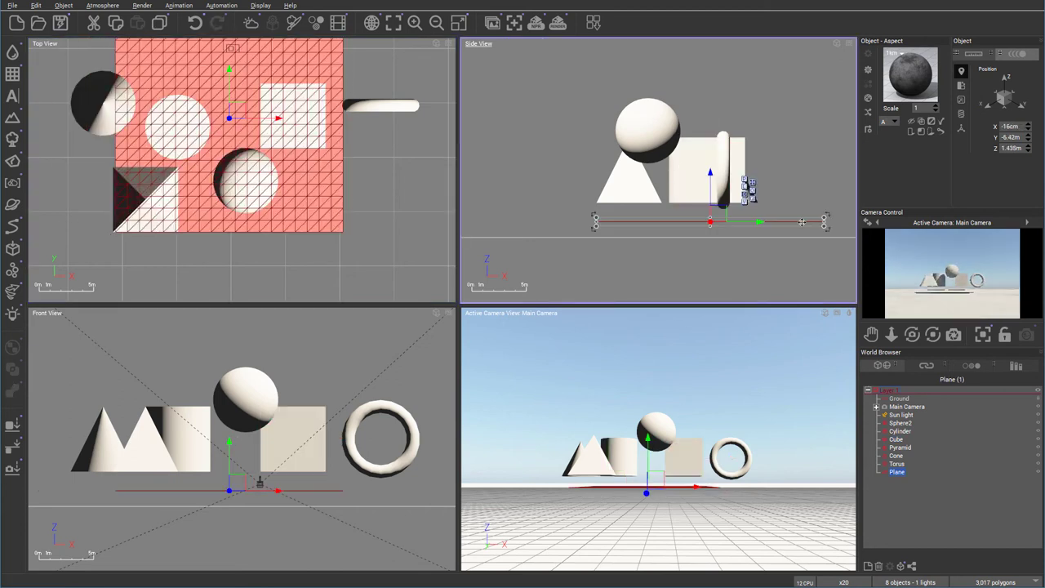
click(830, 235)
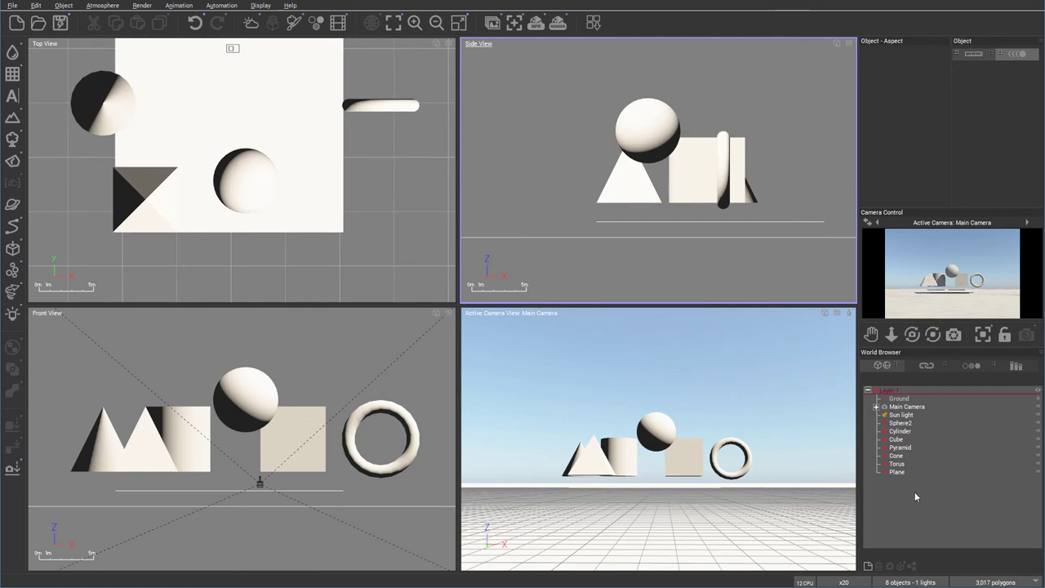
click(897, 472)
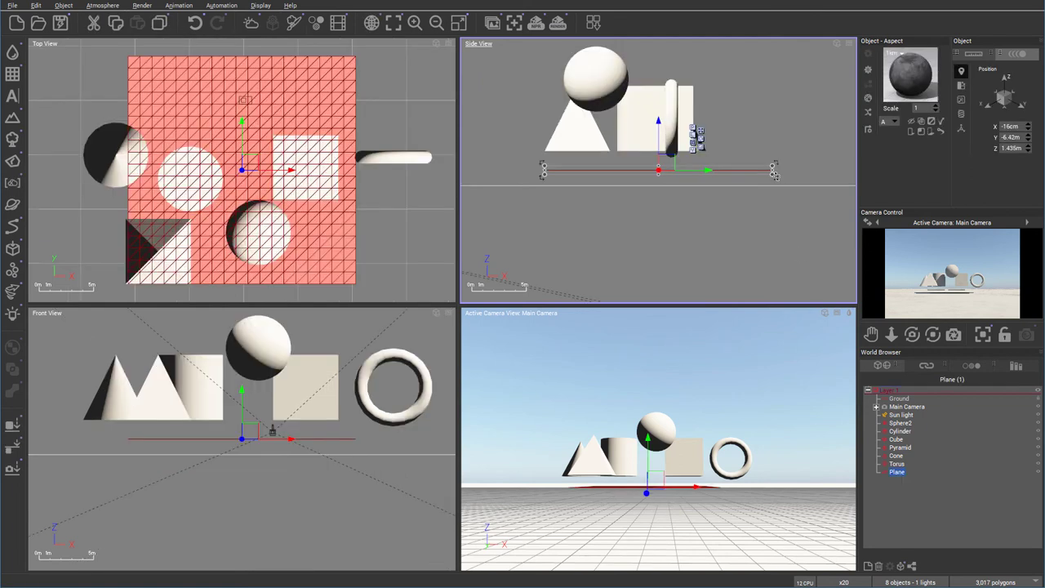
drag(774, 173, 771, 160)
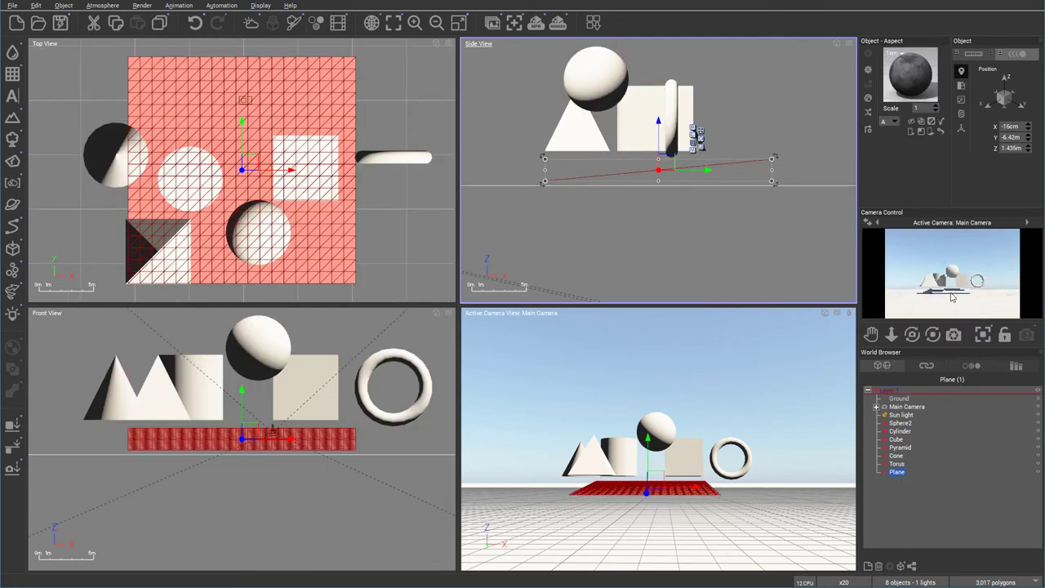
drag(669, 163, 671, 159)
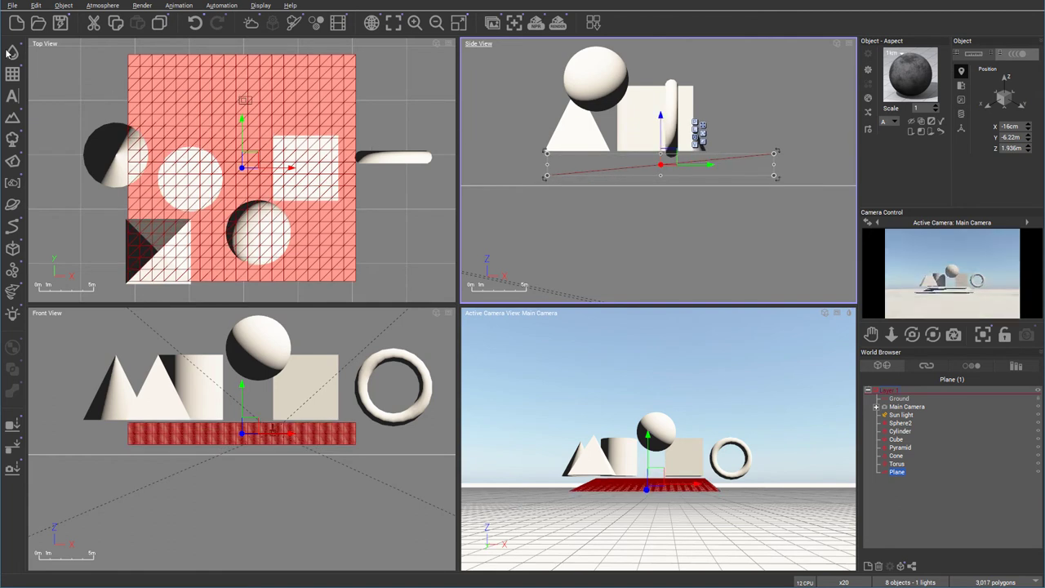
mouse_move(12, 74)
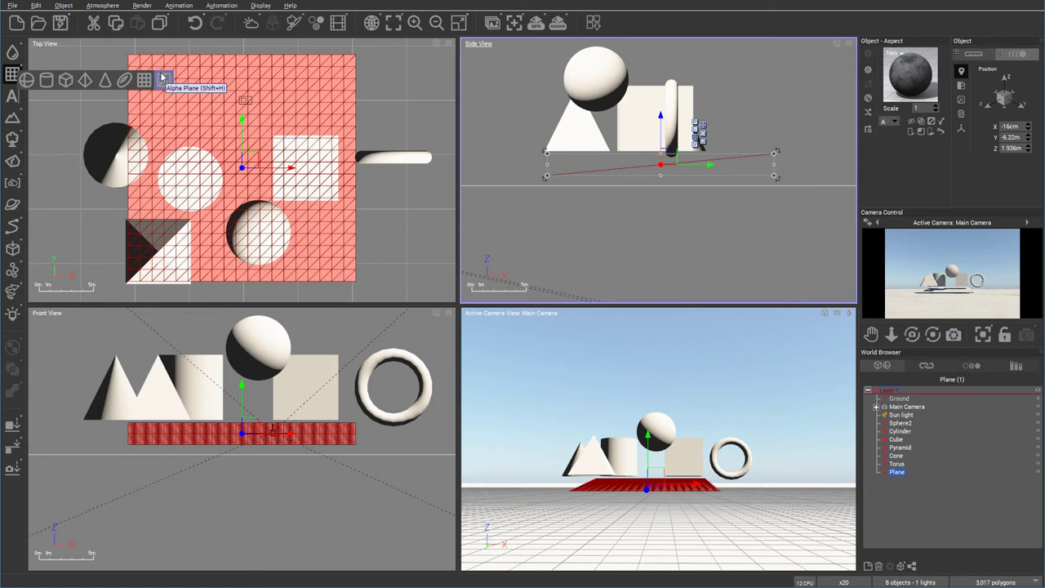
Add an Alpha Plane, move its options window aside, and open the colour picture browser
click(163, 79)
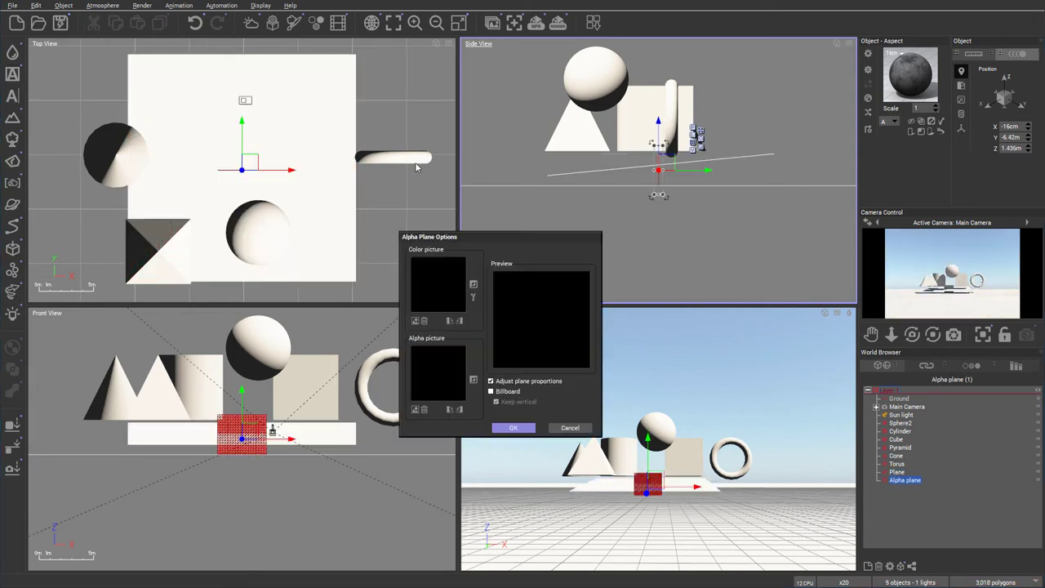
drag(568, 237, 593, 189)
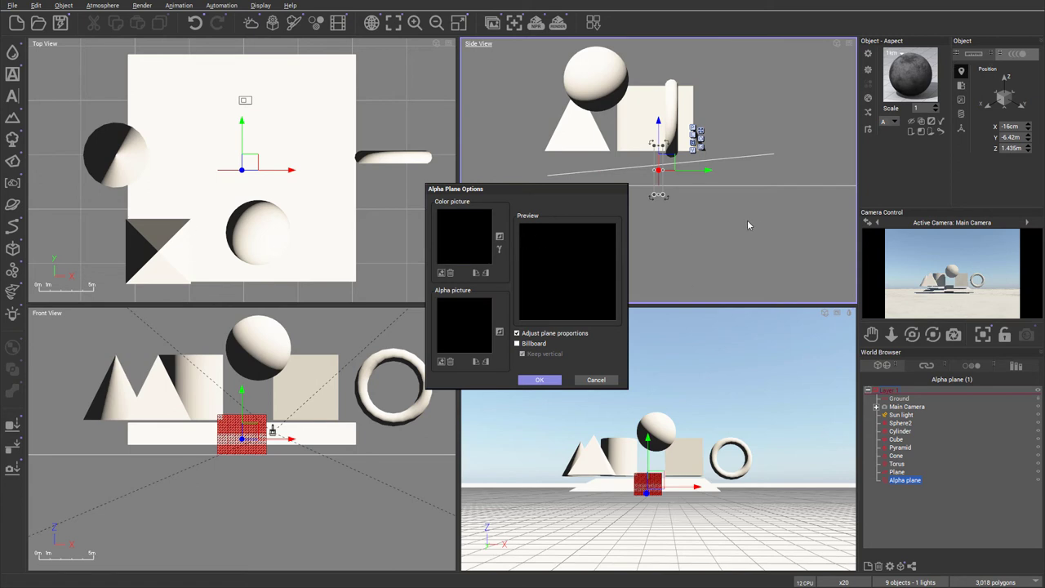
click(442, 273)
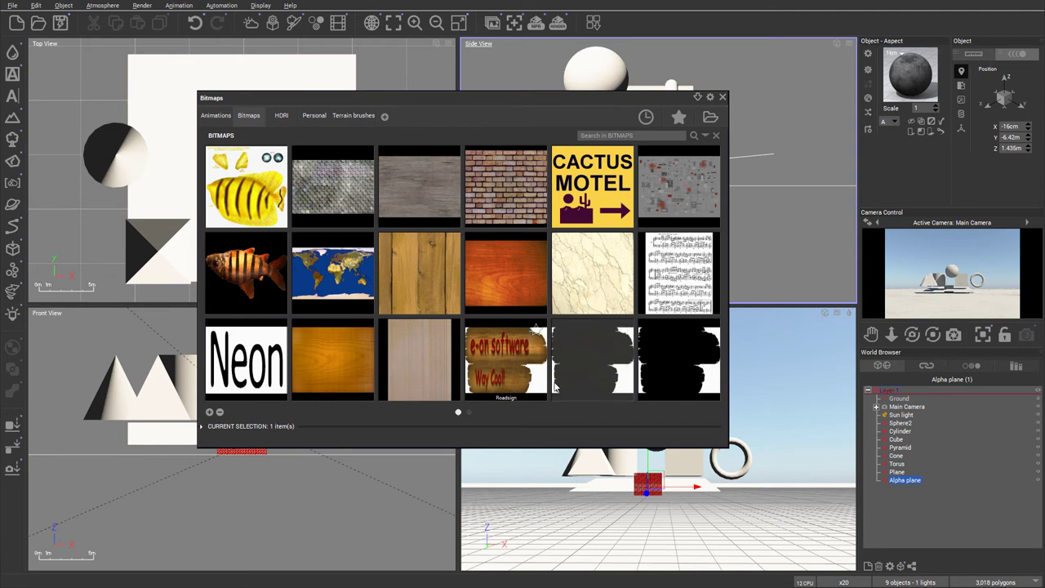
Load Roadsign as colour picture and Roadsign_a as alpha picture, unchecking Adjust plane proportions
double_click(529, 372)
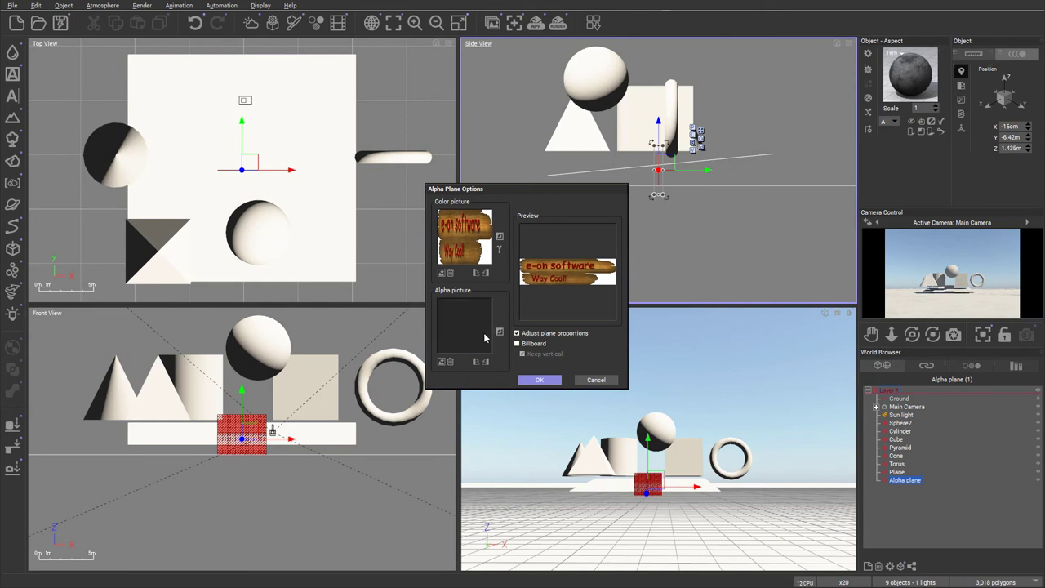
click(442, 361)
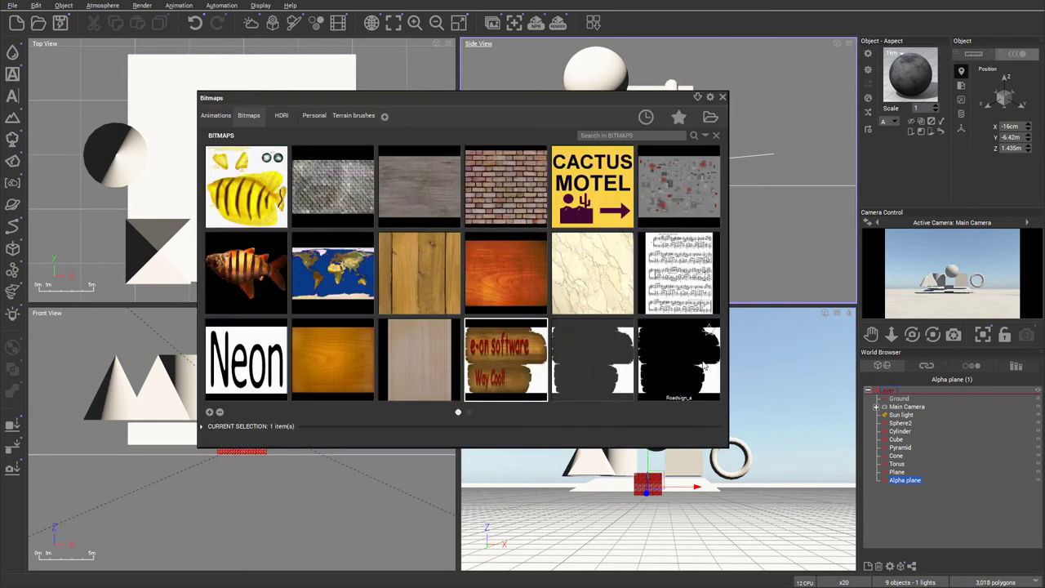
double_click(676, 359)
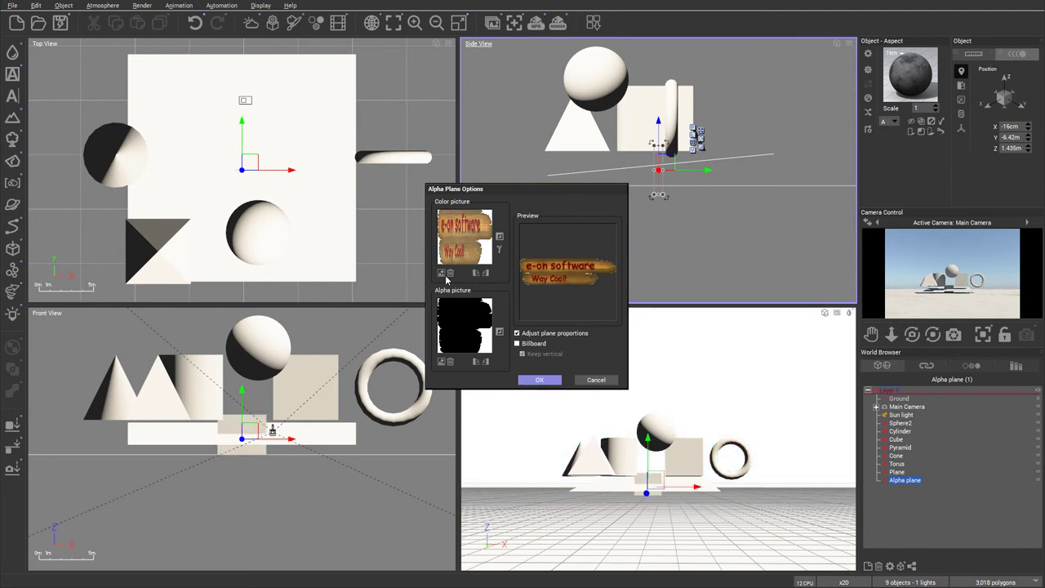
click(518, 334)
Re-enable Adjust plane proportions and turn on Billboard facing with Keep vertical
click(518, 334)
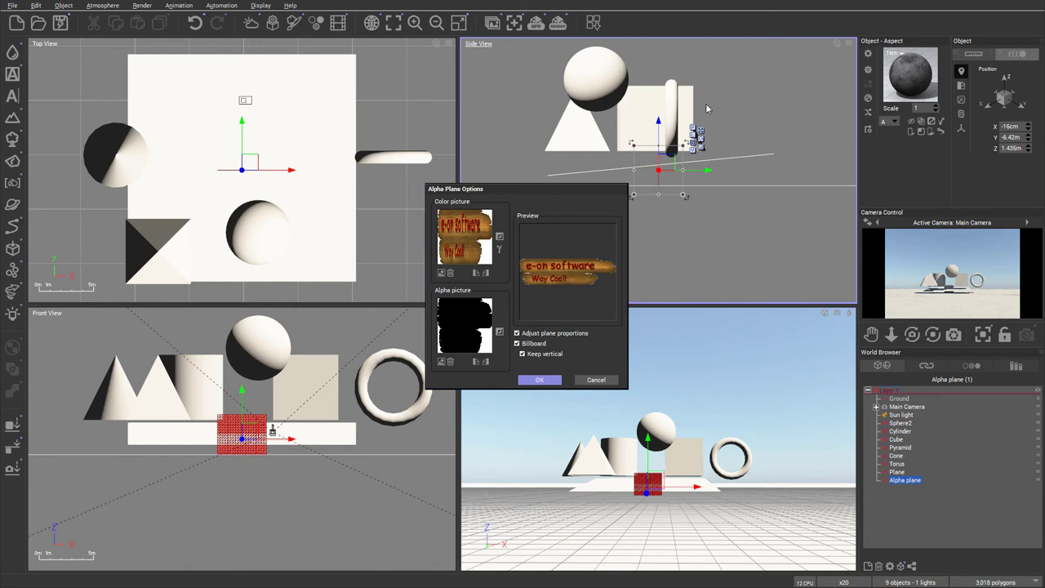
click(541, 345)
click(541, 344)
Invert and then revert both the Roadsign colour picture and its alpha picture
click(501, 236)
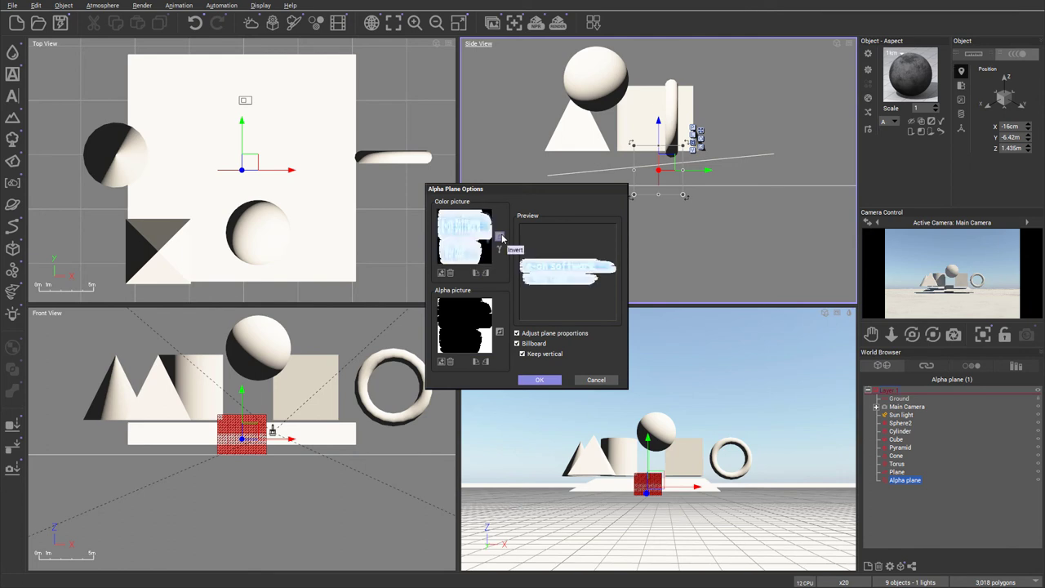
click(499, 250)
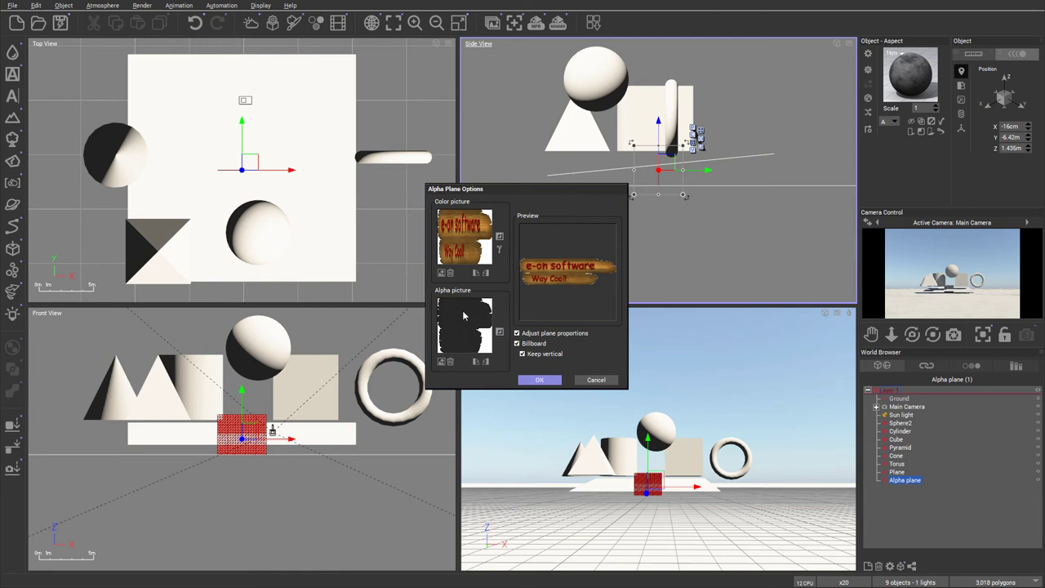
click(504, 334)
click(503, 336)
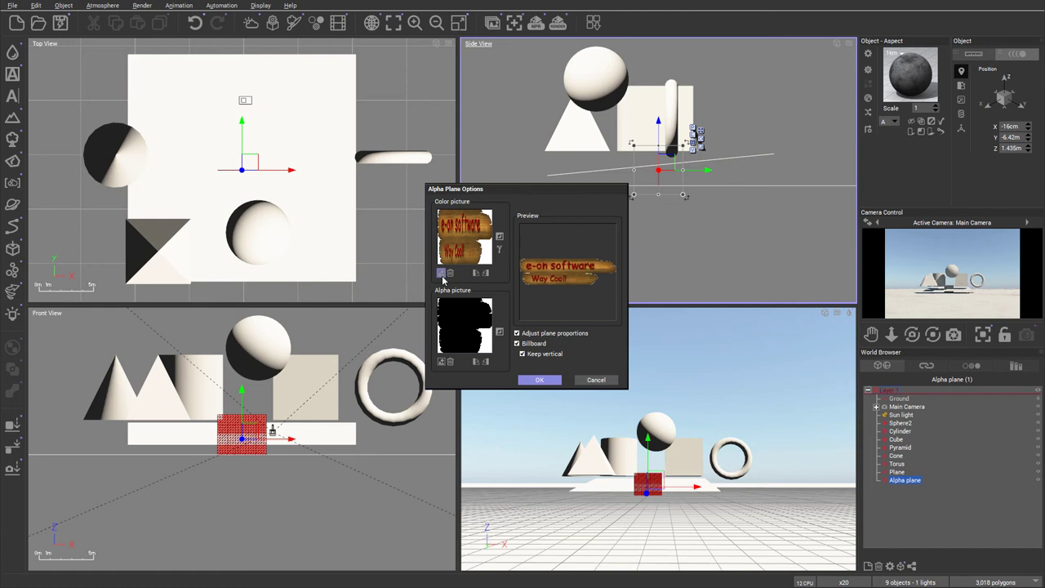
Use Flame Animation as colour and alpha picture, accepting the size prompt, and invert the alpha
click(215, 115)
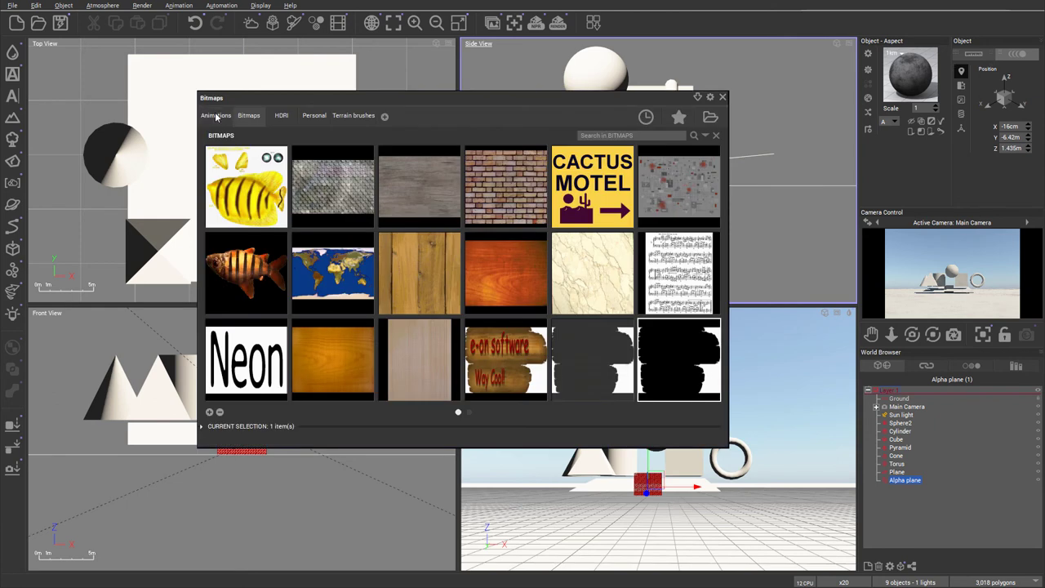
double_click(244, 185)
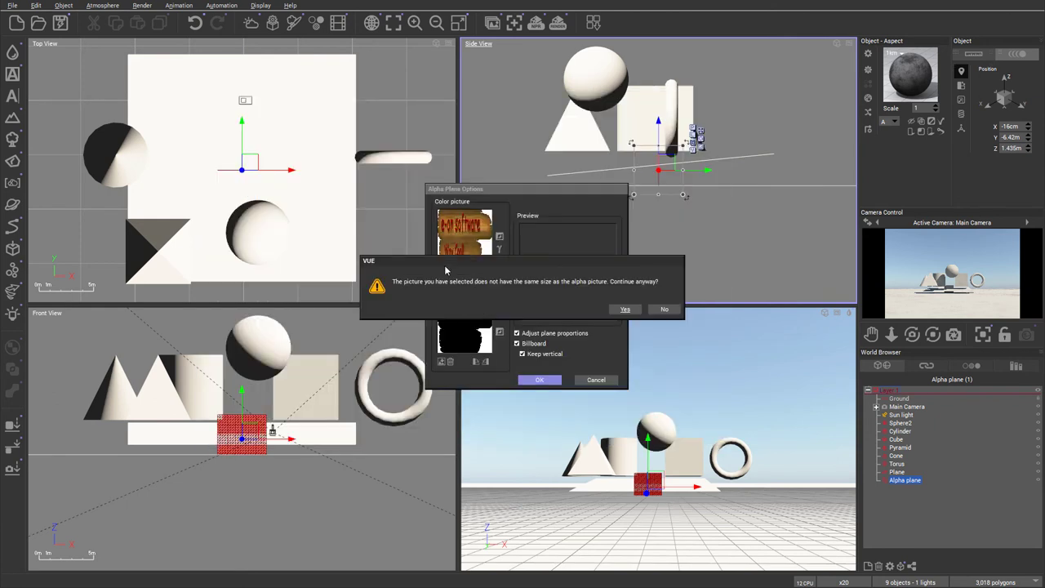
click(625, 308)
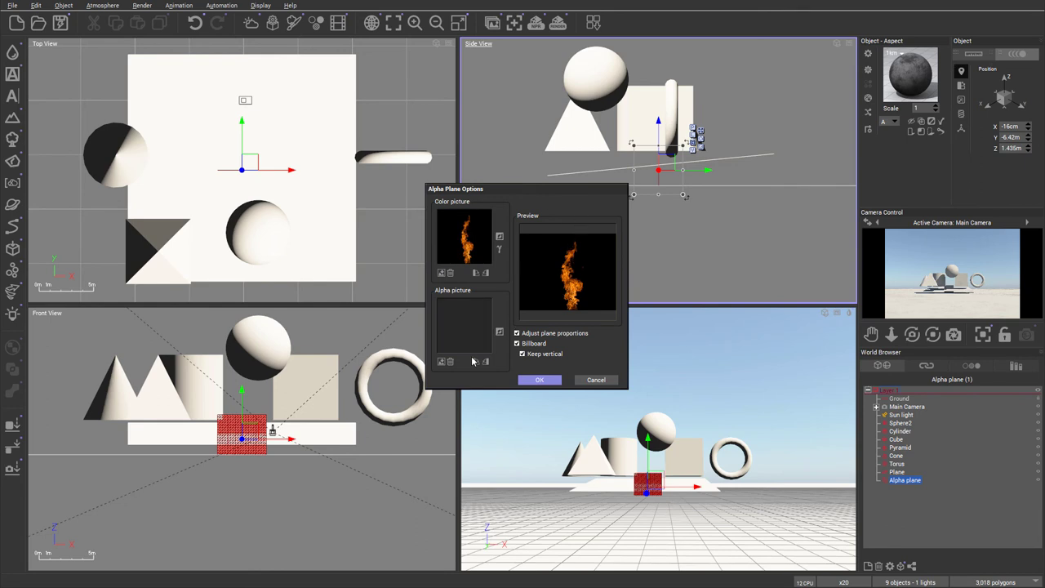
click(442, 361)
double_click(222, 167)
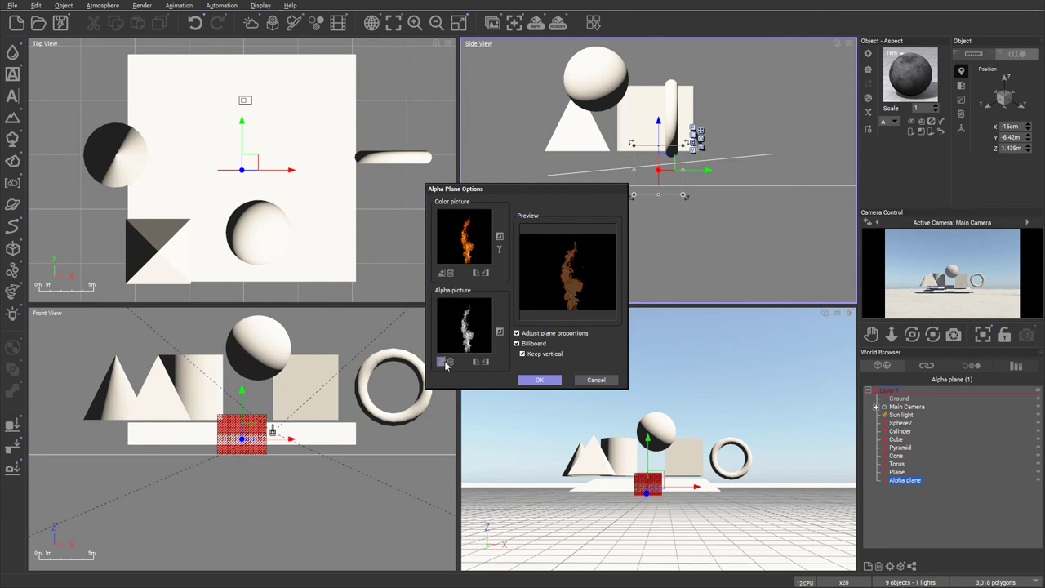
click(499, 332)
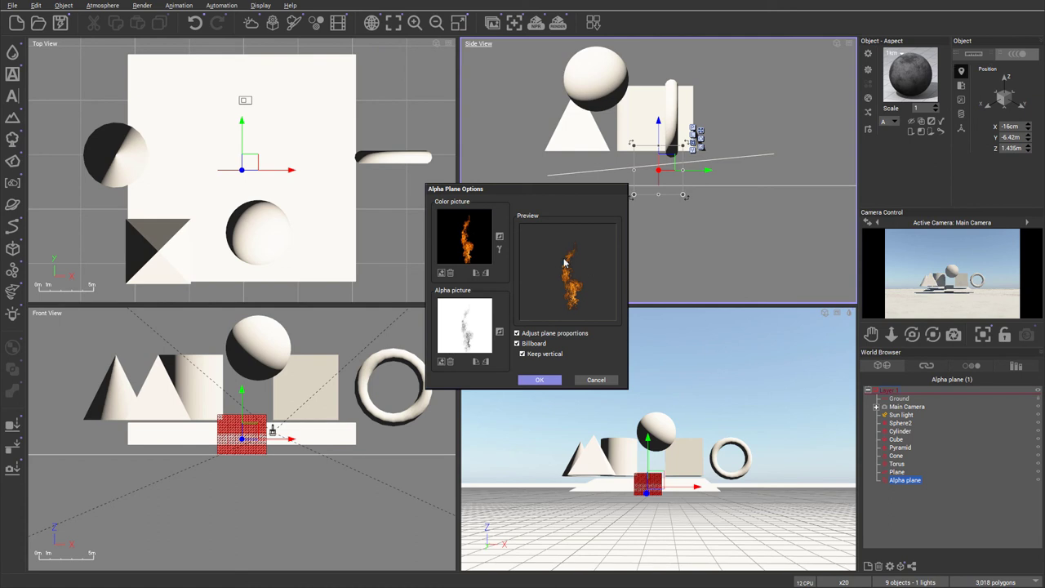
Create the flame alpha plane, then marquee-select all demo objects in Top view and delete them
click(538, 380)
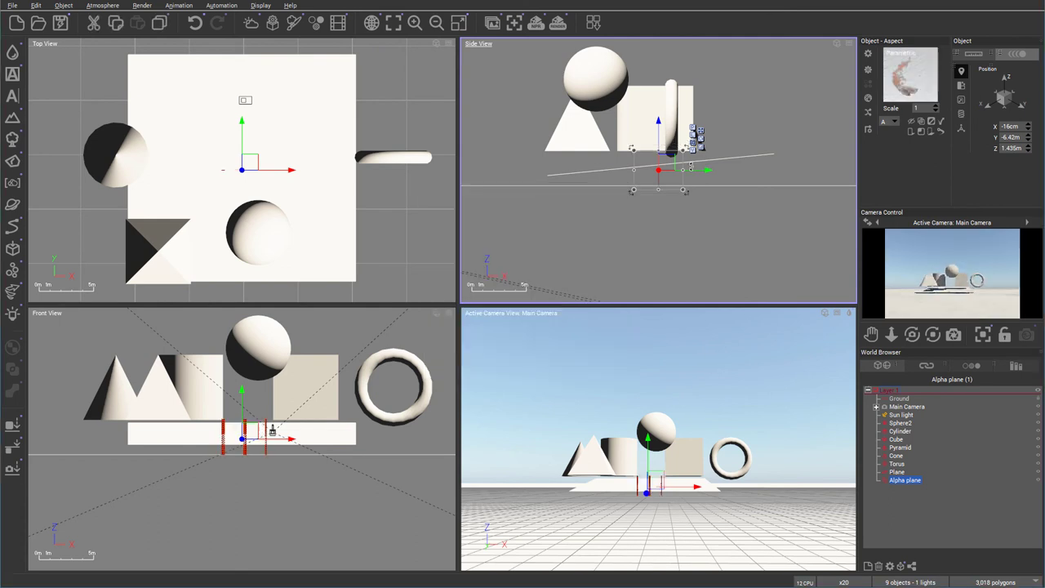
scroll(682, 136, up, 5)
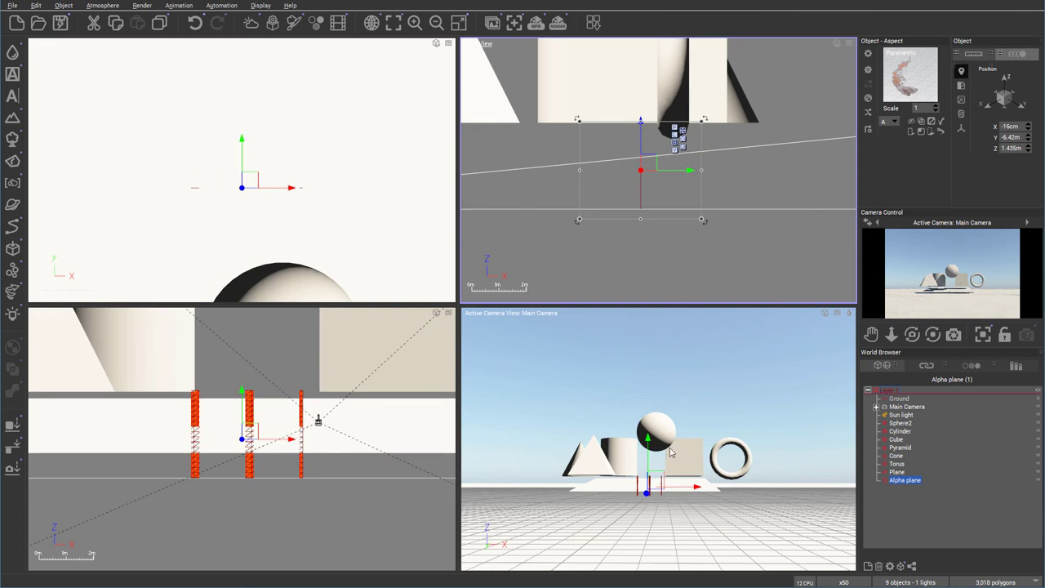
right_drag(335, 180, 390, 124)
scroll(390, 124, down, 5)
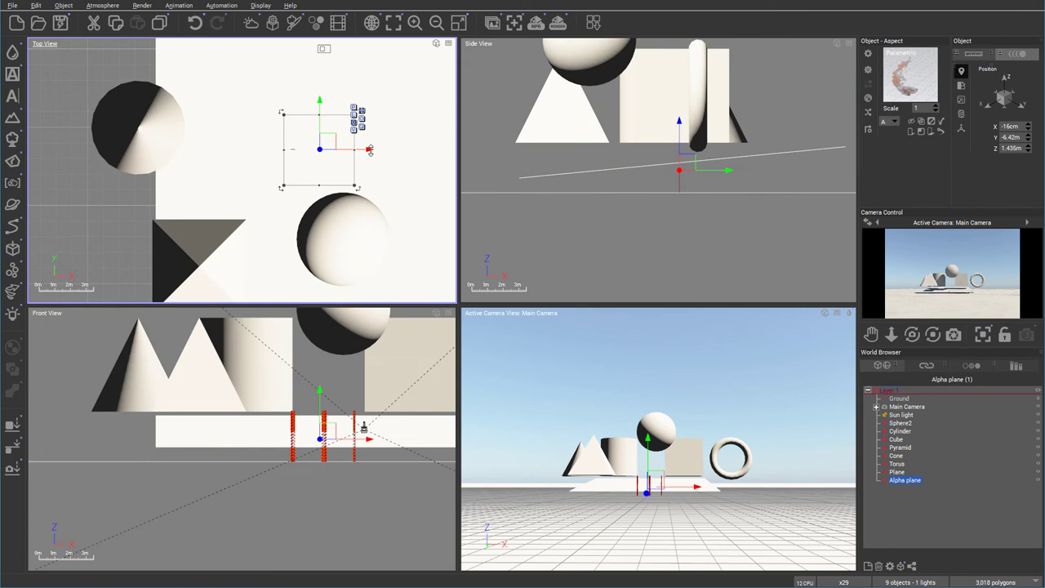
drag(228, 66, 443, 217)
key(Delete)
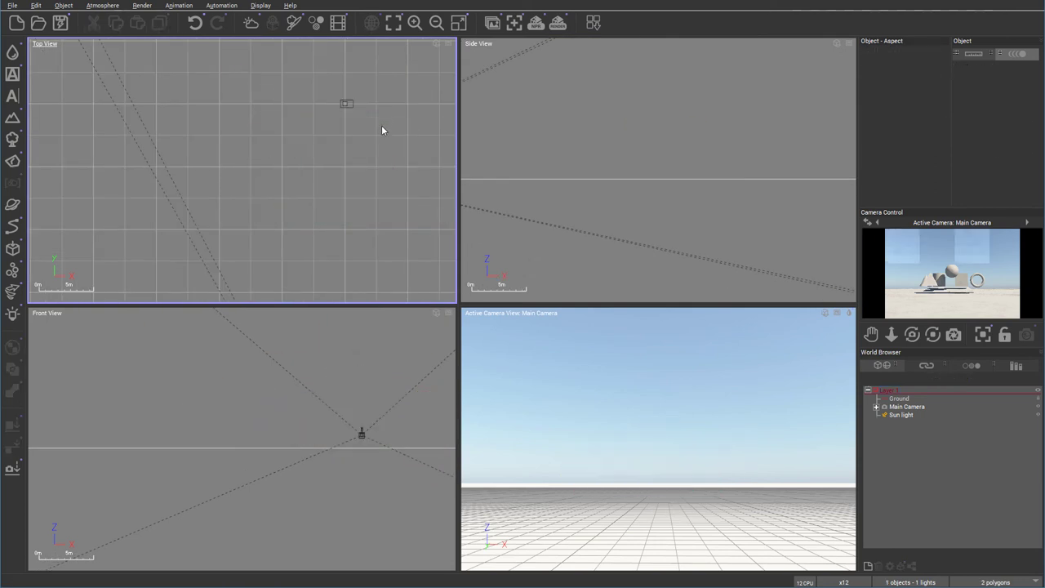
right_drag(383, 129, 324, 180)
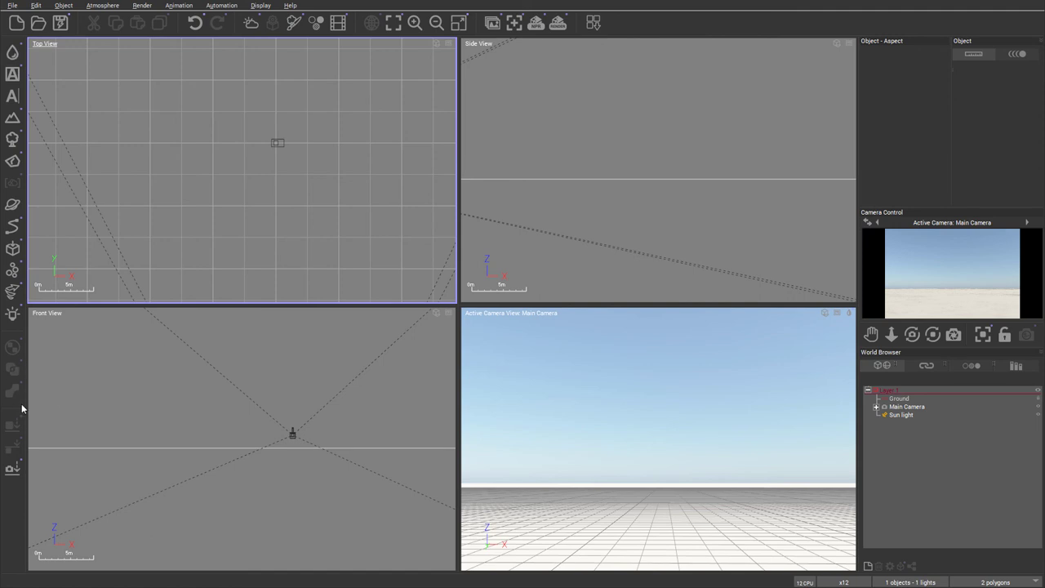
right_drag(155, 163, 266, 147)
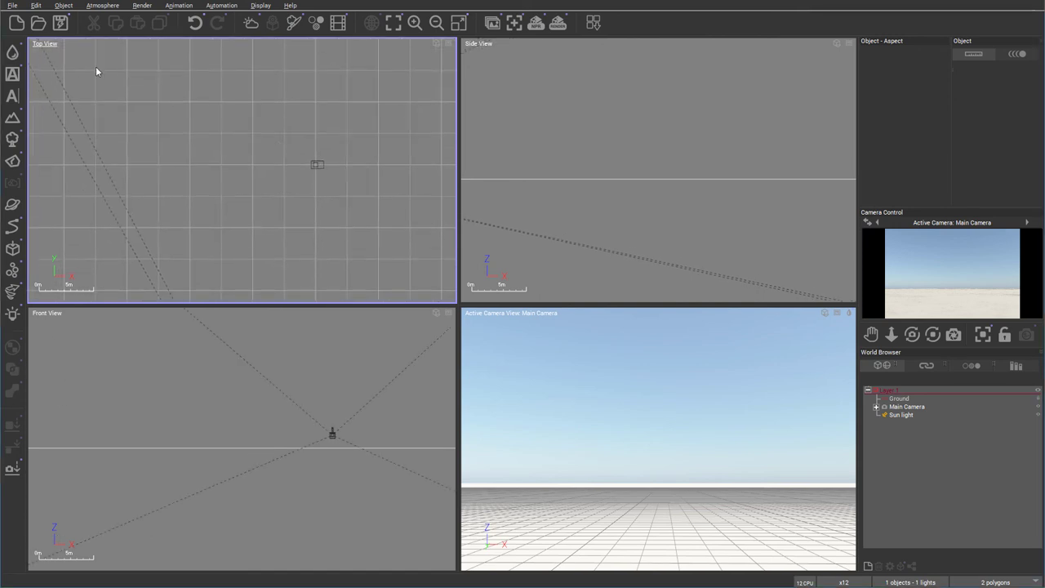
mouse_move(7, 75)
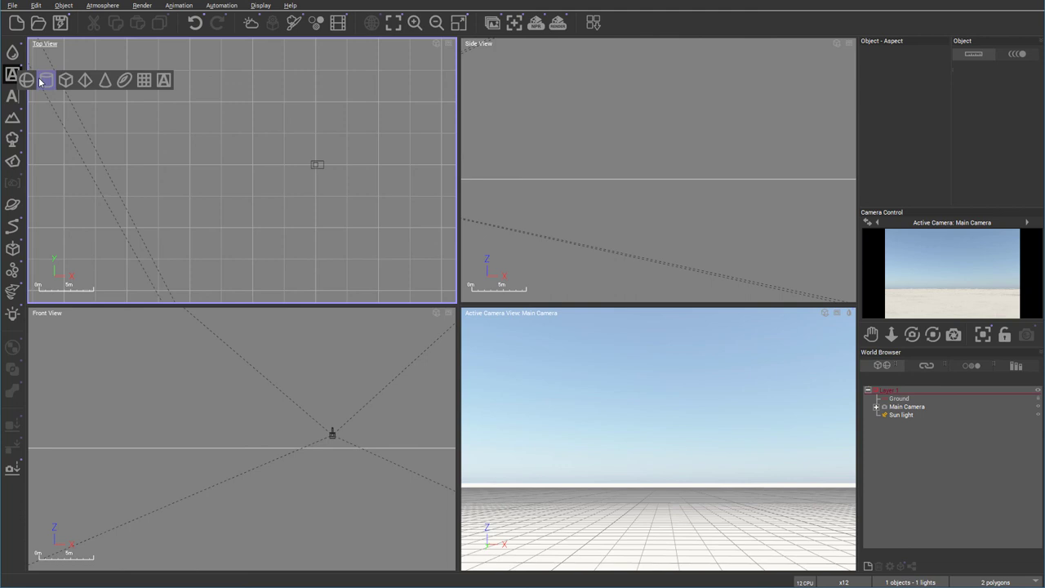
Add a sphere, move it right and up in plan, and sink it halfway into the ground
click(26, 79)
drag(253, 161, 324, 145)
click(687, 161)
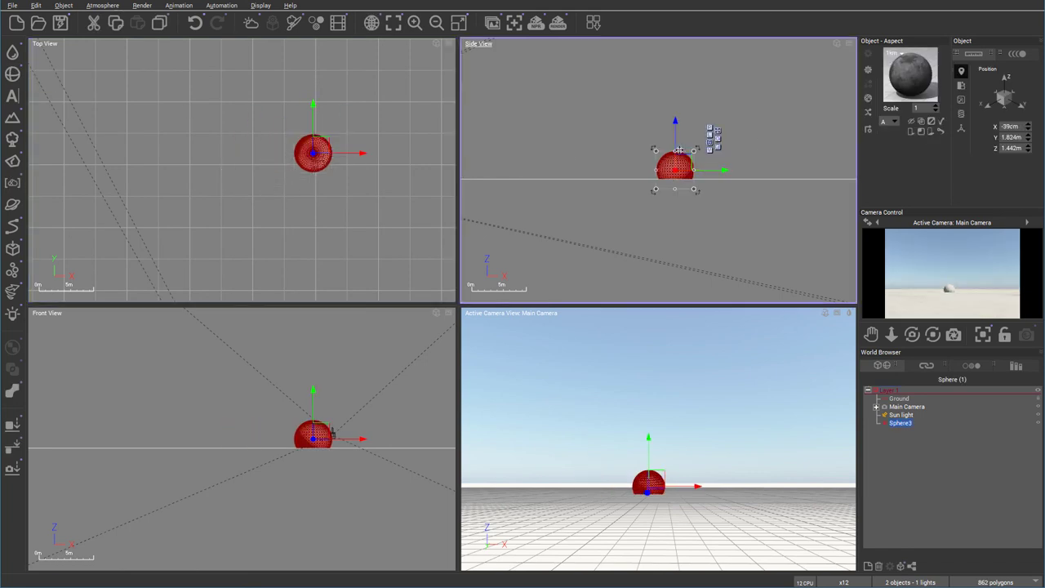
drag(687, 161, 687, 129)
Duplicate the sphere and rest the copy on the first one, offset slightly up and left
key(ctrl+d)
click(322, 155)
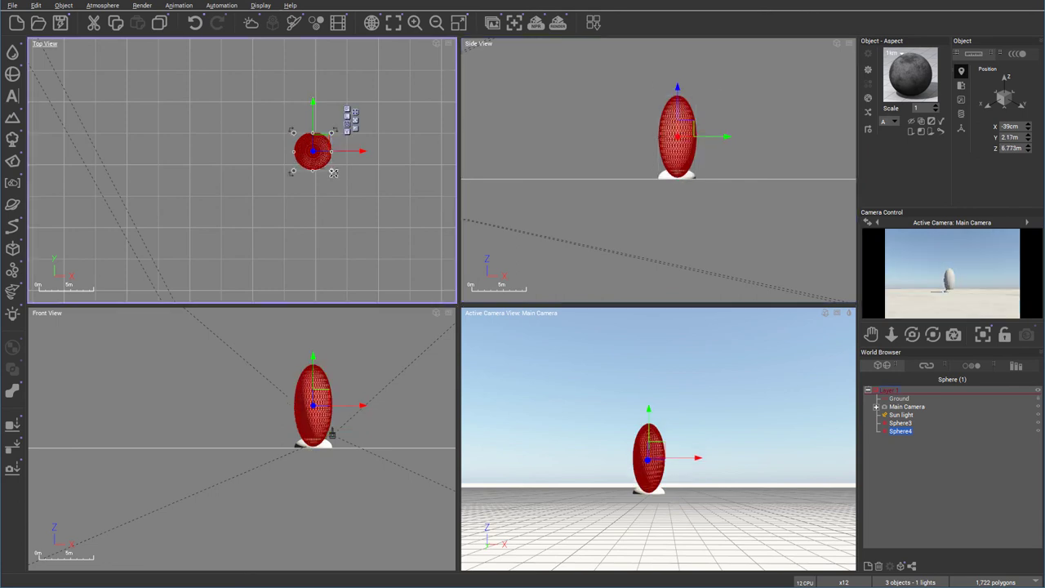
drag(333, 172, 317, 164)
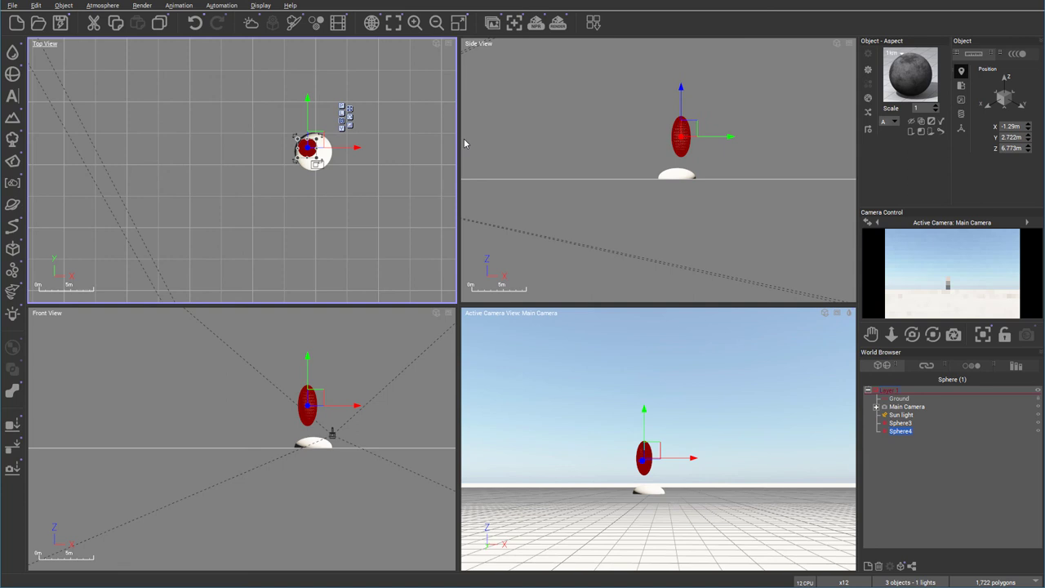
click(681, 134)
drag(691, 131, 694, 155)
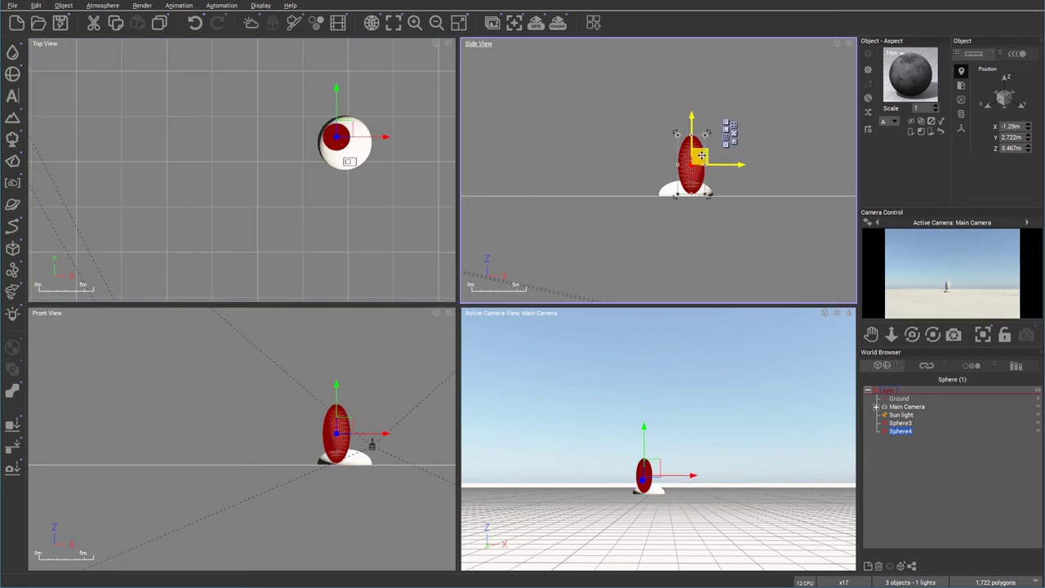
Alt-drag Sphere4 into Sphere5, lay it horizontal over the stack, and angle it diagonally
alt+drag(700, 154, 659, 120)
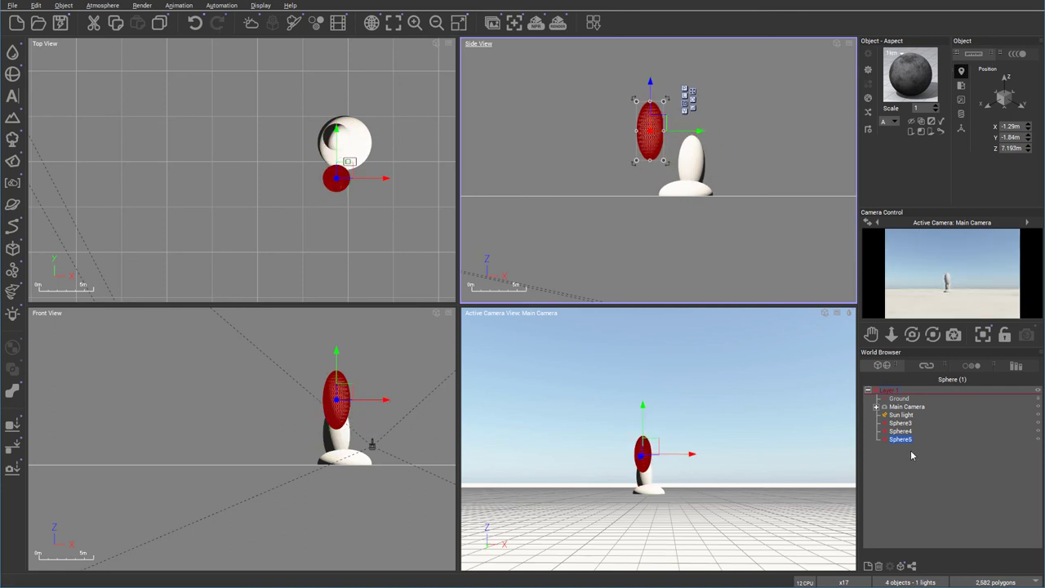
drag(648, 102, 558, 147)
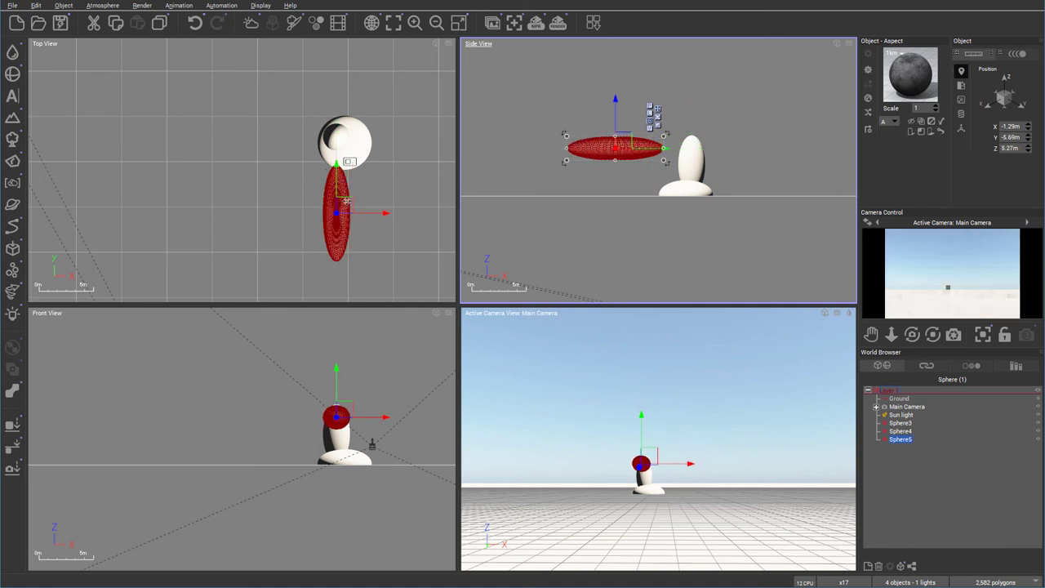
drag(343, 201, 334, 145)
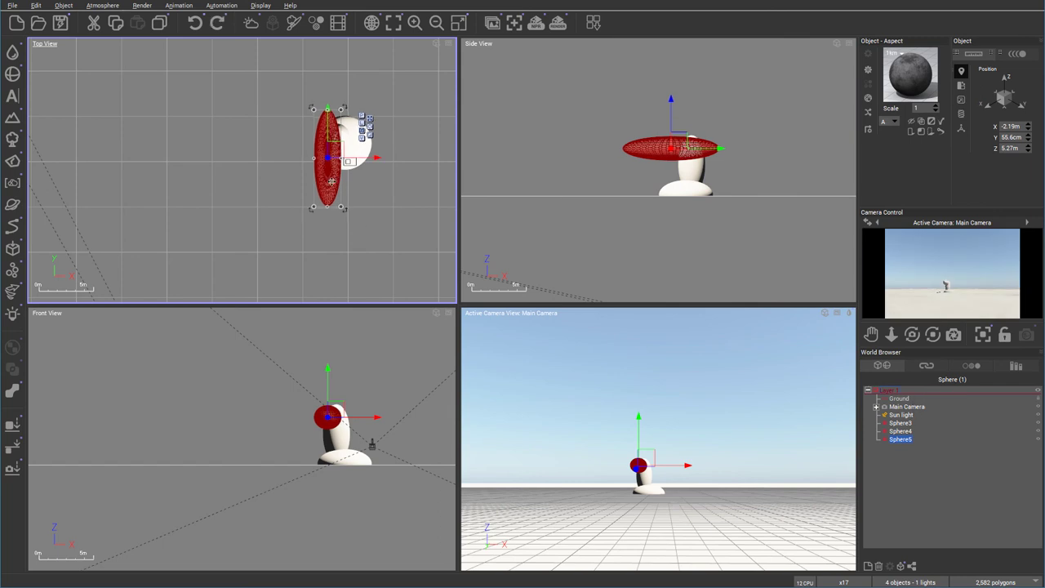
drag(350, 213, 330, 219)
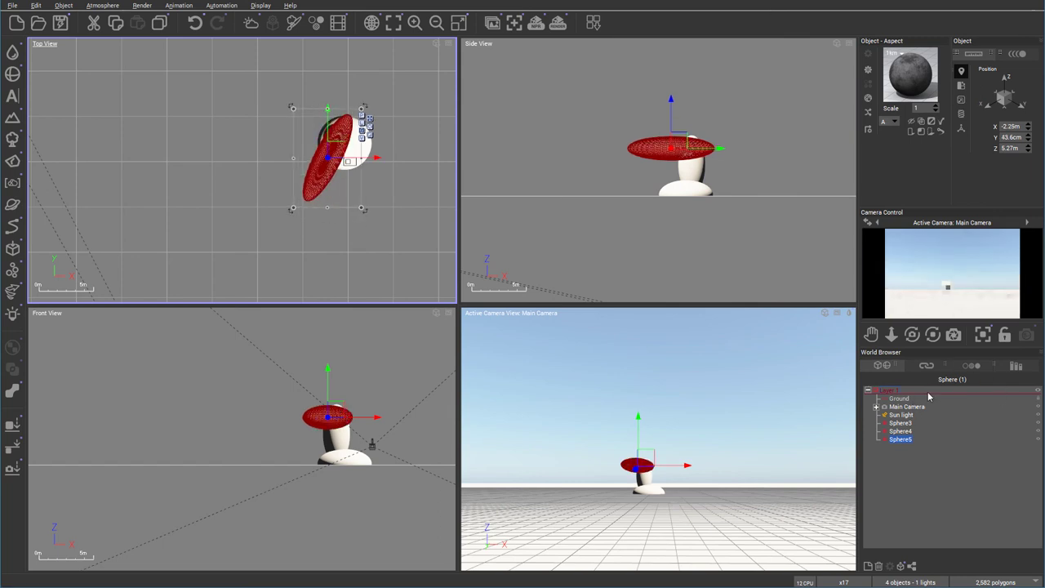
Move the Main Camera higher and closer, and aim it to centre the sculpture
click(908, 406)
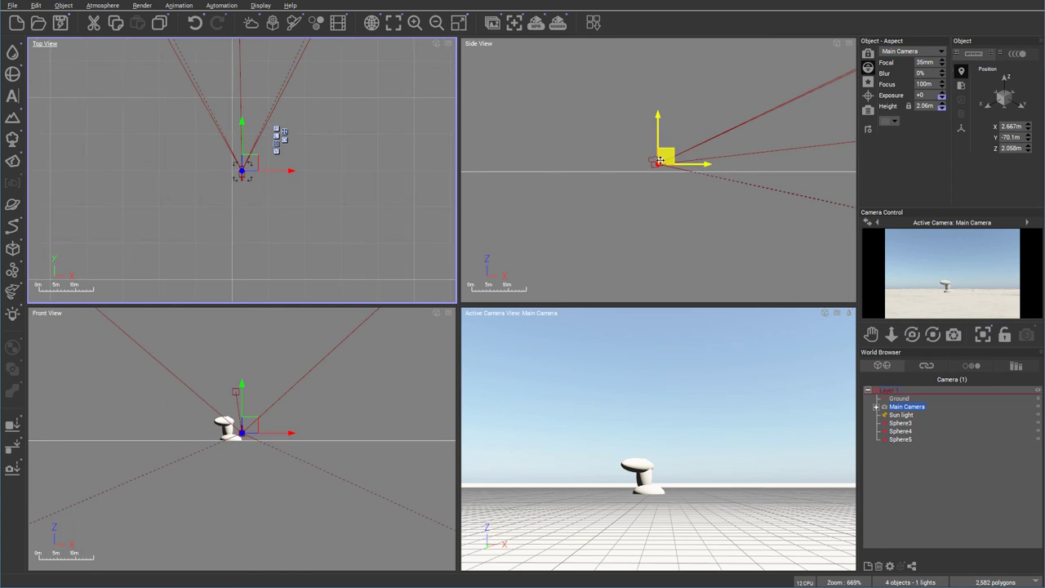
scroll(658, 161, down, 4)
right_drag(658, 161, 532, 199)
drag(535, 194, 647, 197)
drag(911, 334, 774, 375)
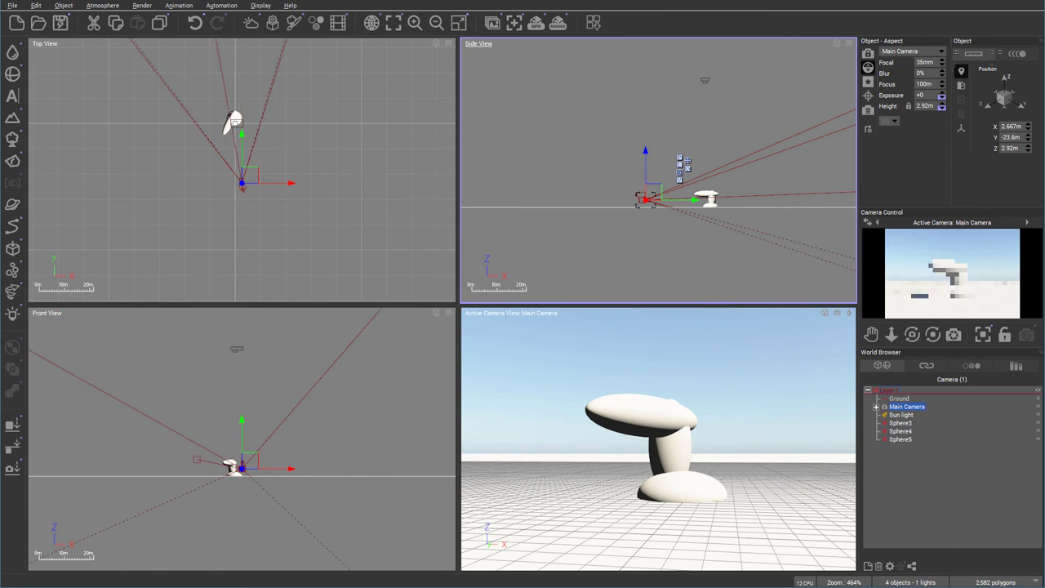
Take a test render, close it, then select Sphere3, Sphere4 and Sphere5
key(ctrl+F9)
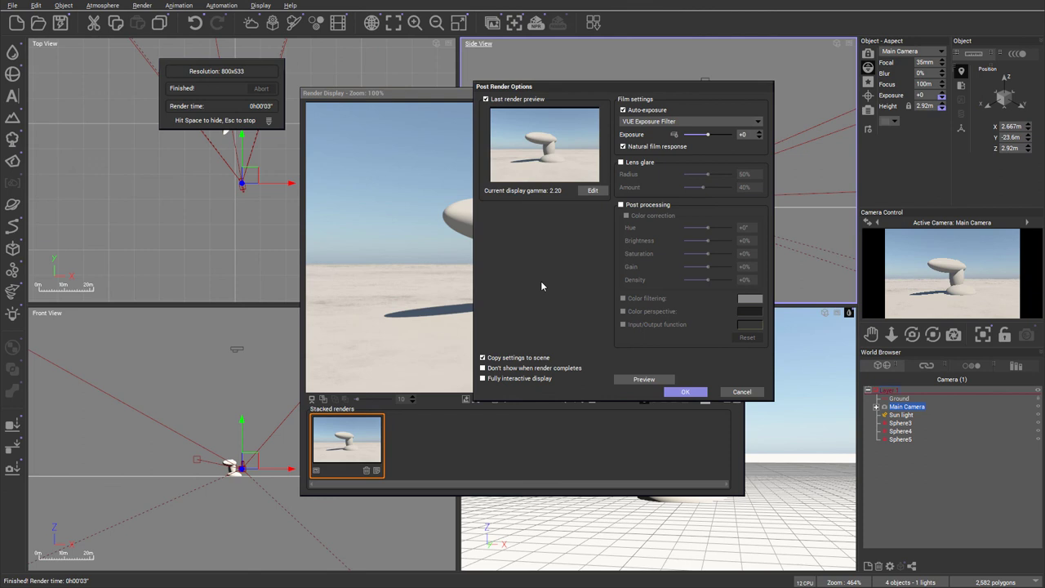
click(690, 392)
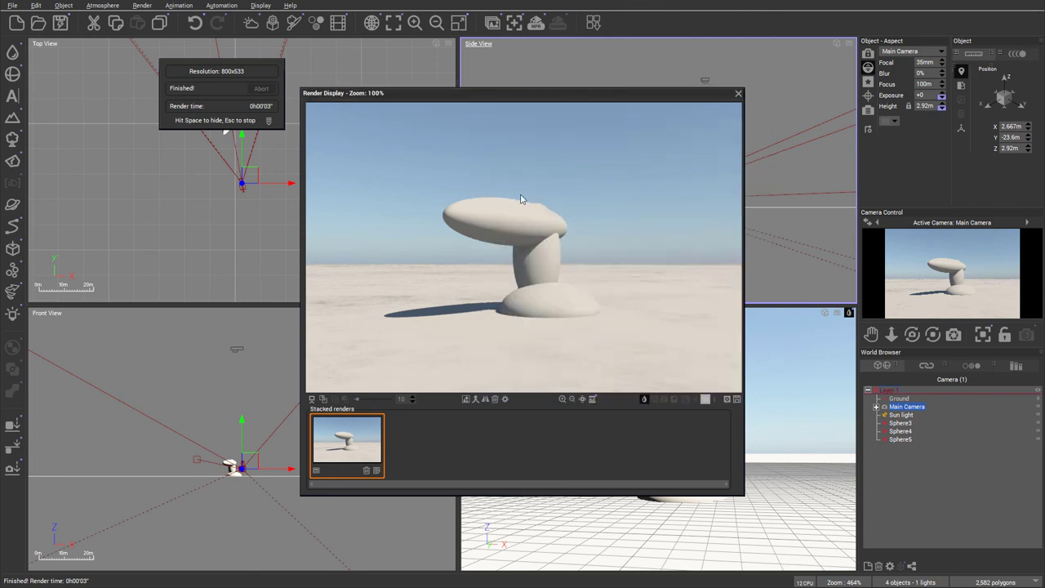
click(735, 93)
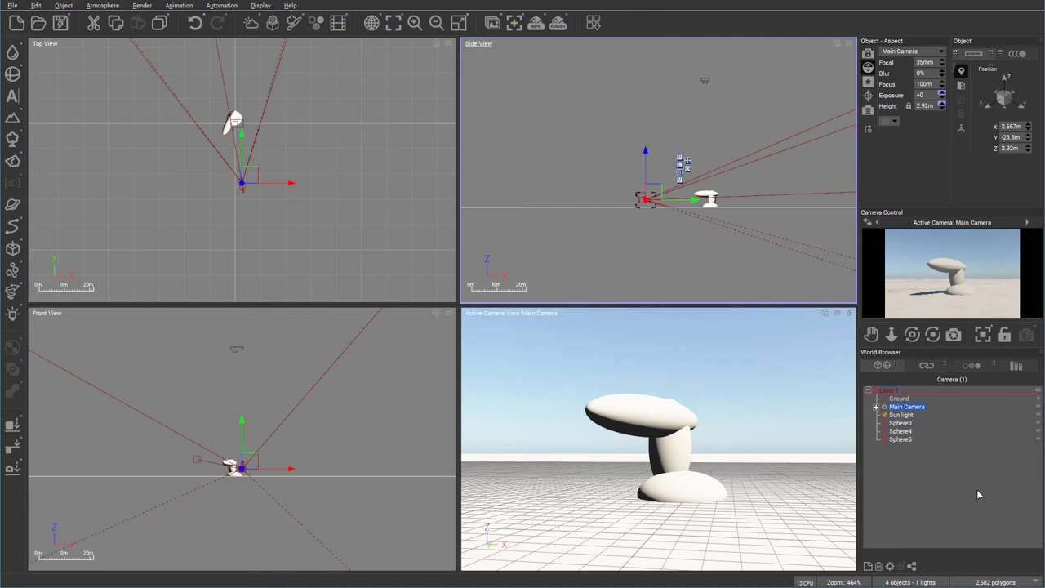
click(901, 423)
shift+click(901, 439)
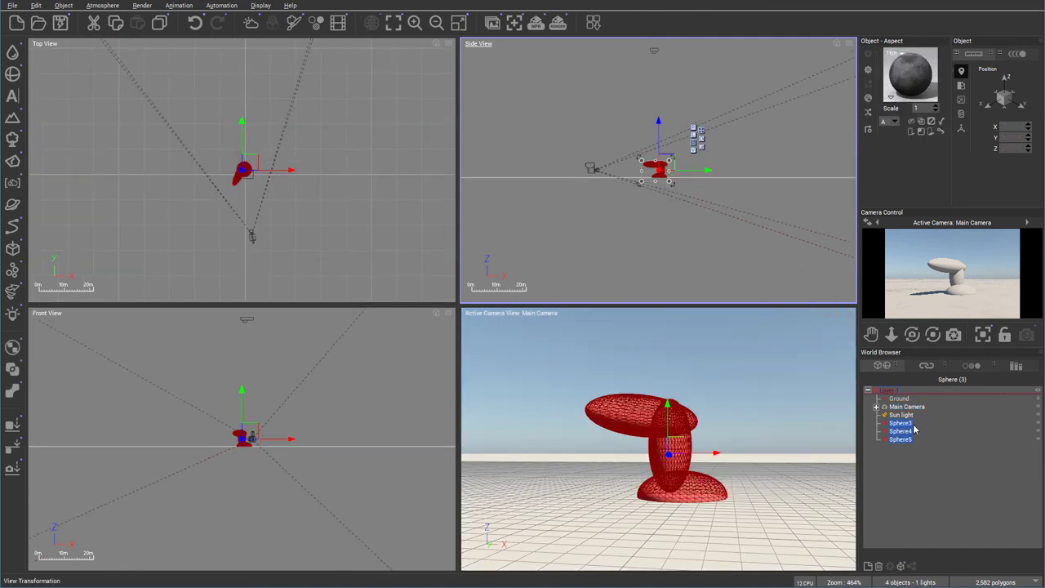
Merge Sphere3, Sphere4 and Sphere5 into a Metablob and render the blended shape
click(18, 397)
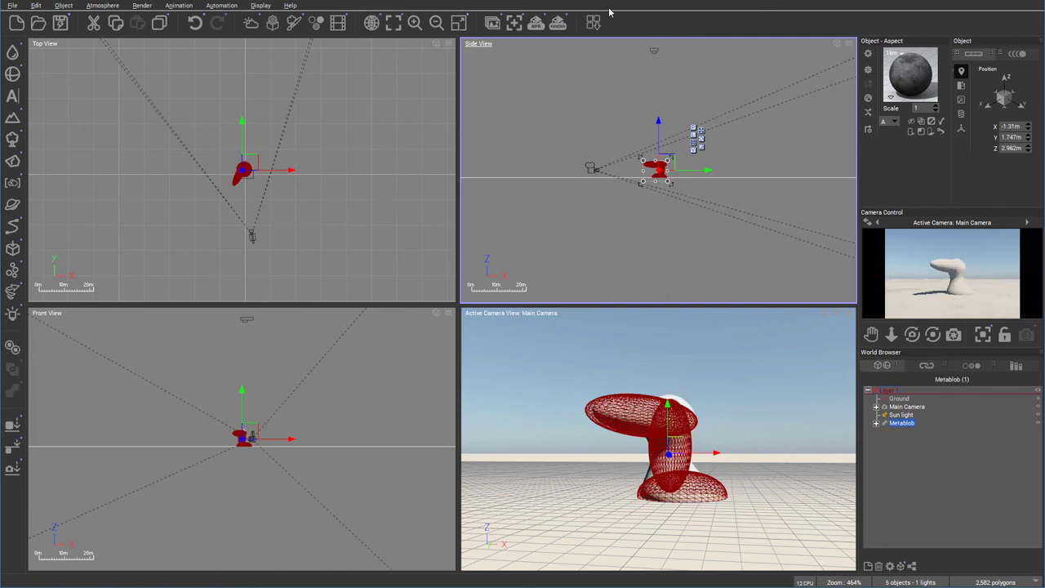
click(557, 22)
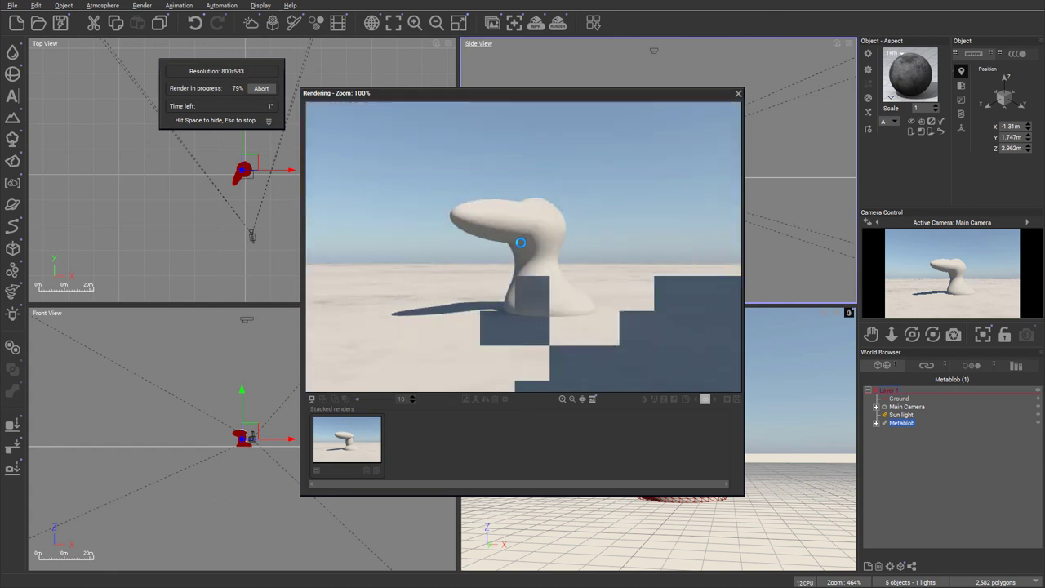
click(691, 395)
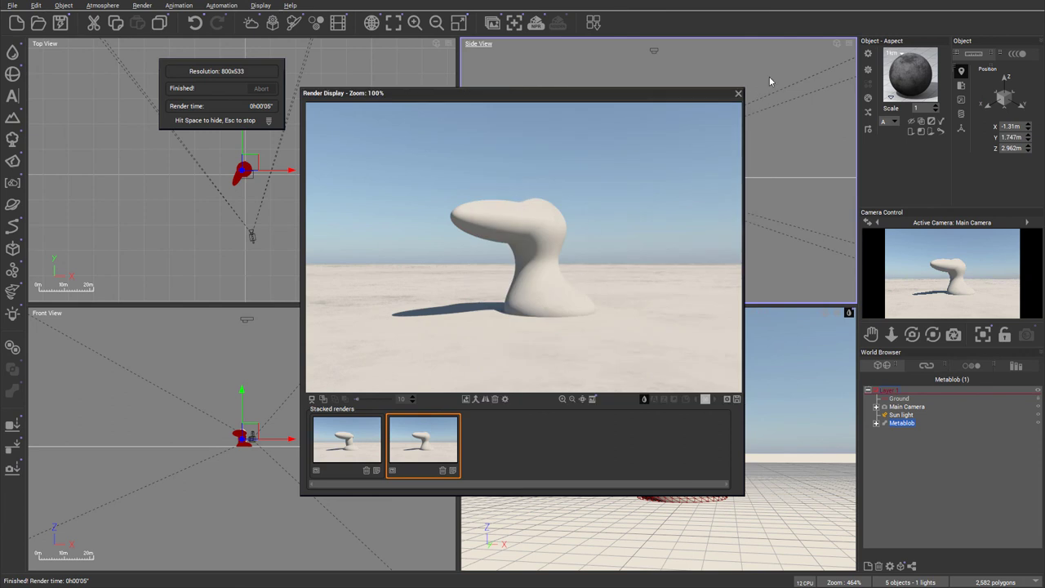
Select Sphere5 inside the Metablob and lower it to Z 3.227m
click(738, 94)
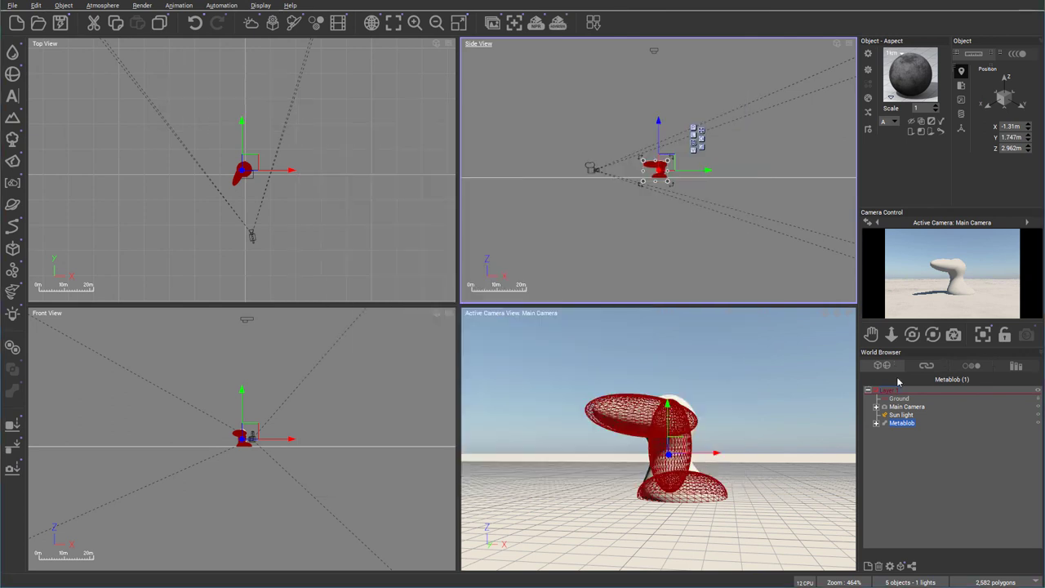
click(876, 423)
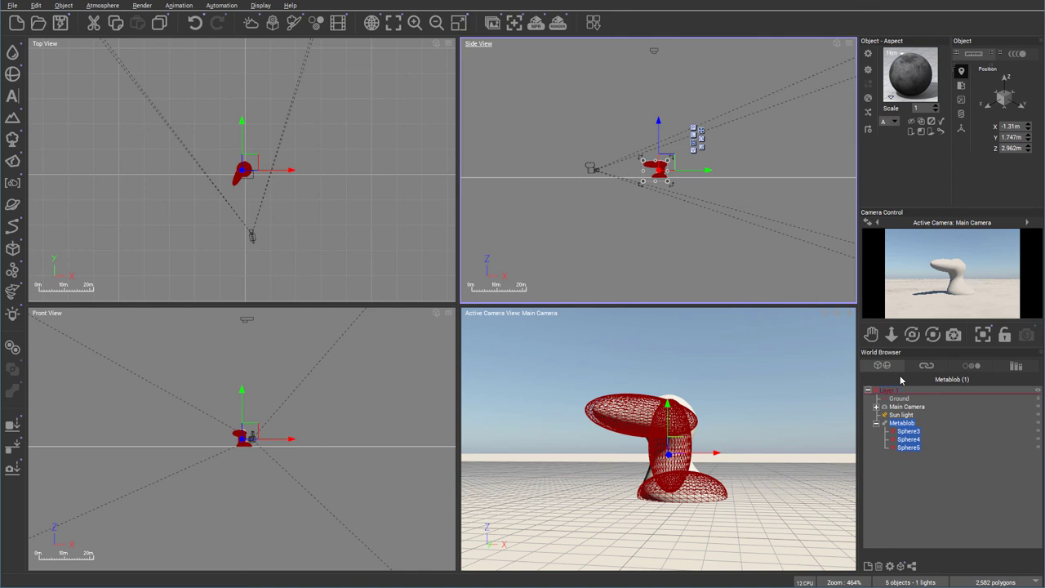
click(908, 447)
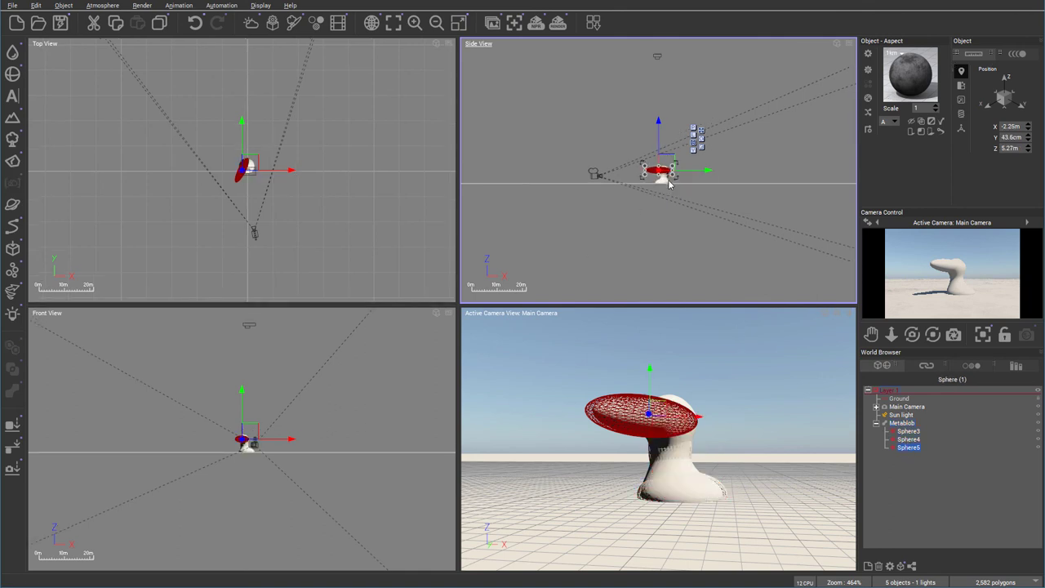
scroll(667, 181, up, 3)
drag(640, 150, 644, 157)
Render the updated Metablob and compare it against the previous render before closing
click(558, 23)
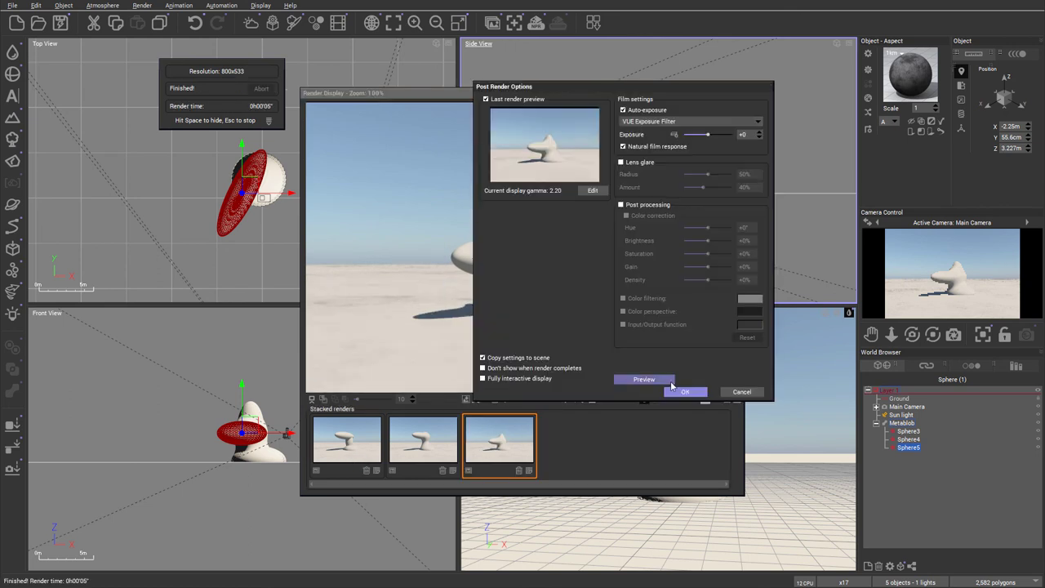
click(688, 393)
click(420, 445)
click(496, 444)
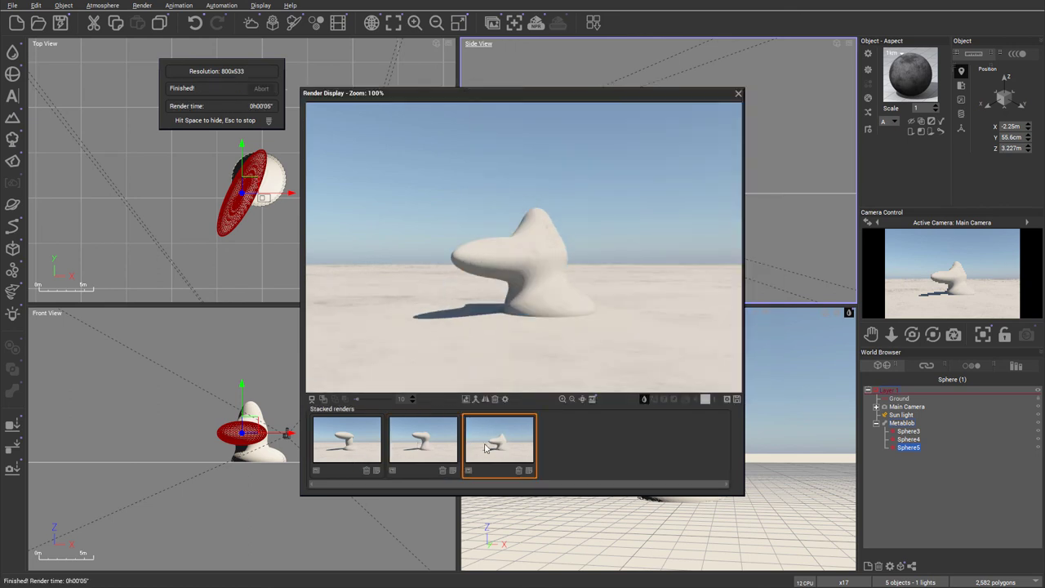
click(446, 448)
click(494, 446)
click(428, 447)
click(501, 441)
click(439, 443)
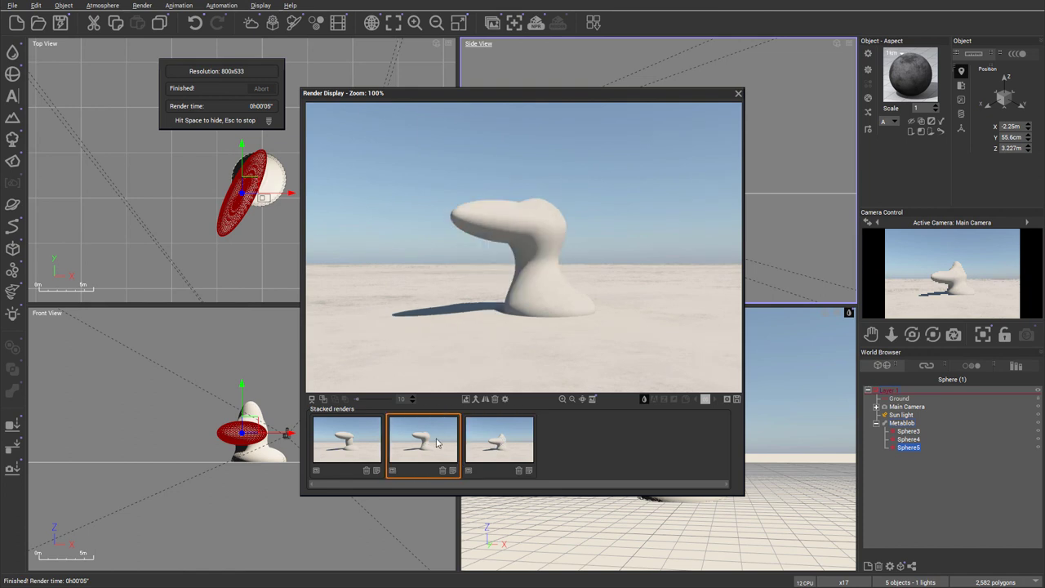
click(481, 445)
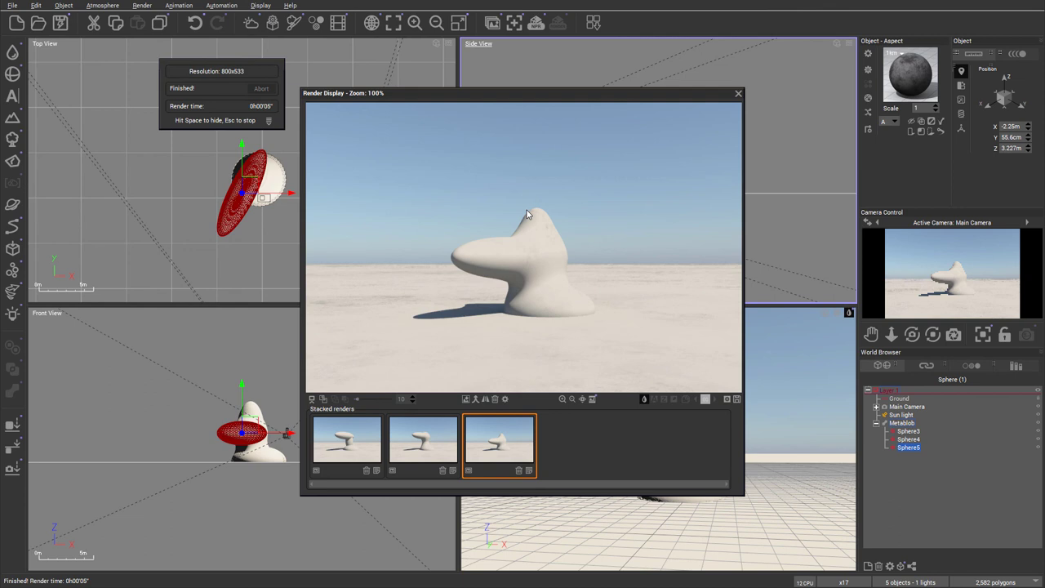
click(422, 447)
click(491, 447)
click(438, 448)
click(504, 446)
click(738, 93)
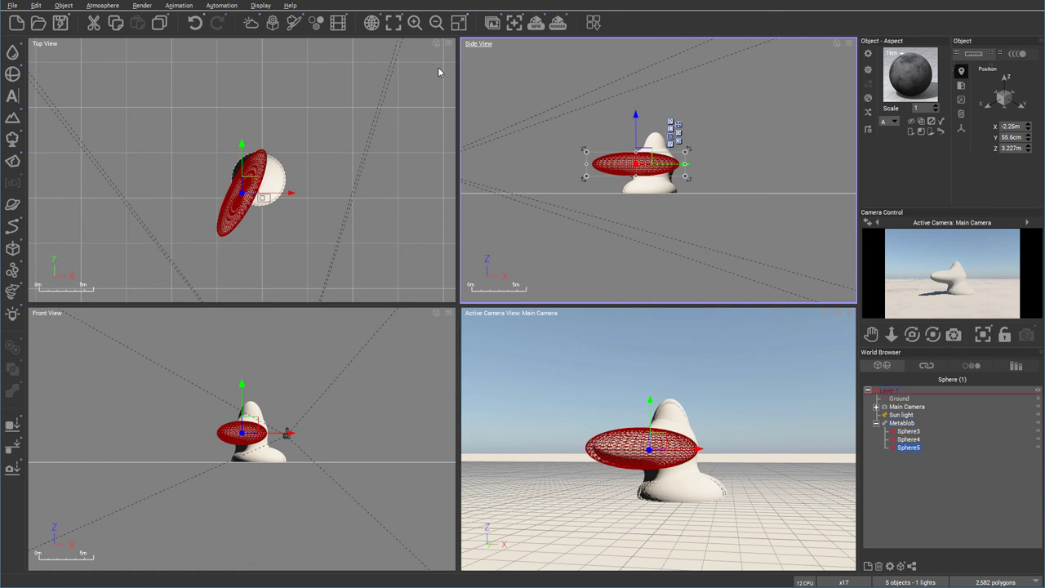
Apply a rock material from the Displacement Materials library
click(868, 99)
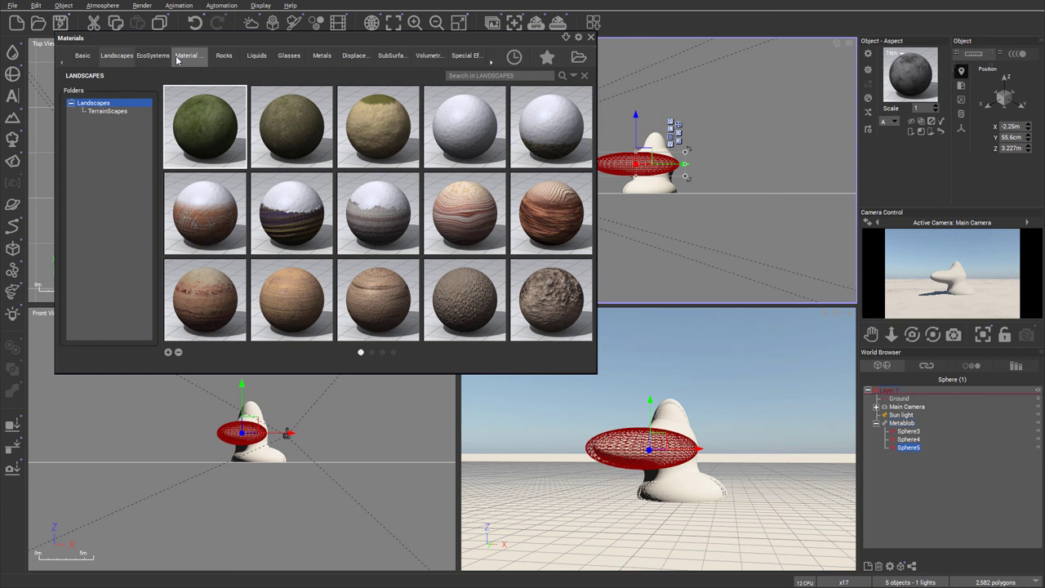
click(354, 55)
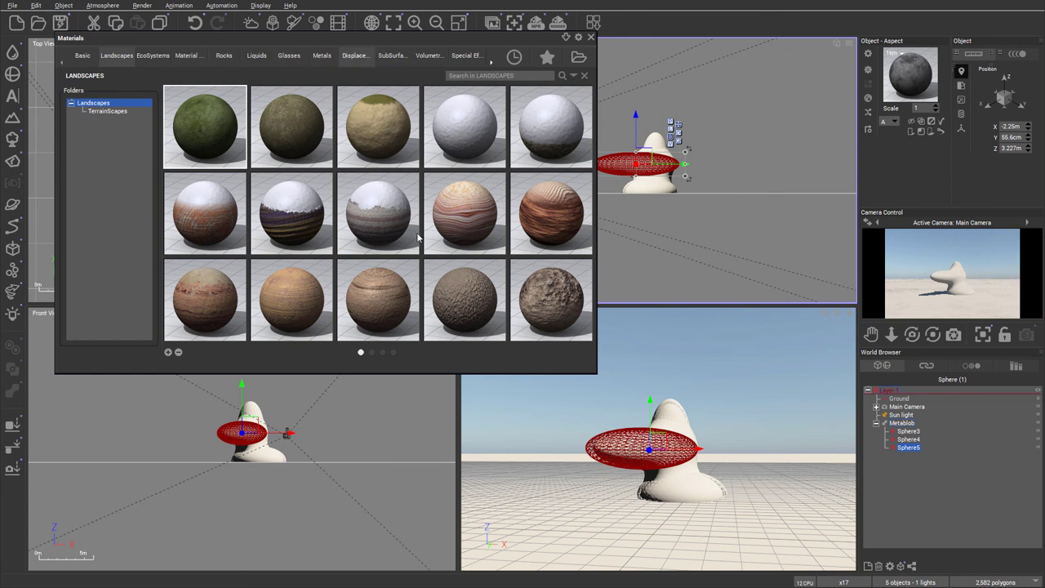
click(433, 160)
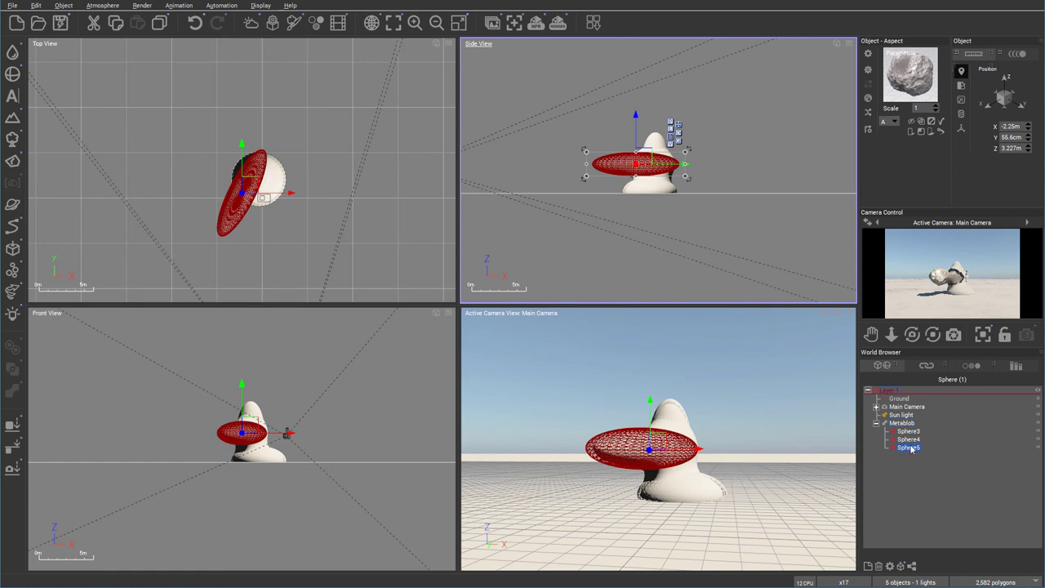
Give the whole Metablob the pale displacement rock material and render it
click(901, 423)
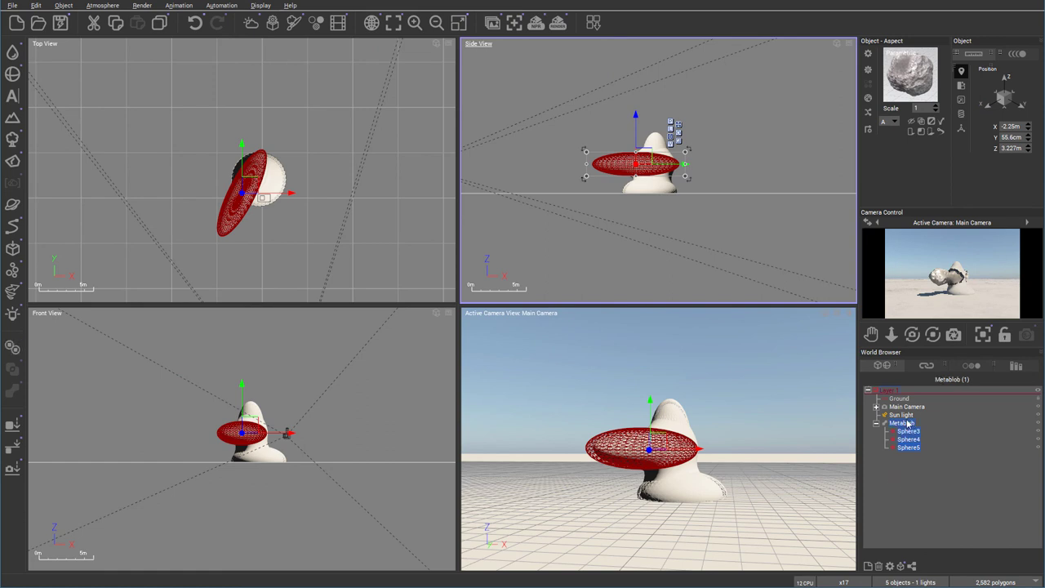
click(867, 102)
click(423, 134)
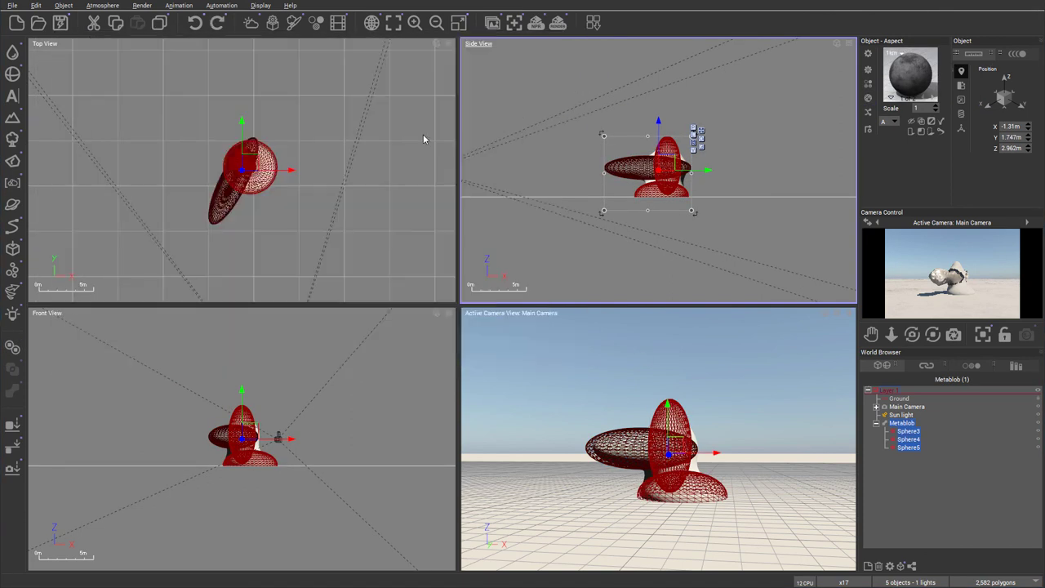
click(929, 84)
click(916, 97)
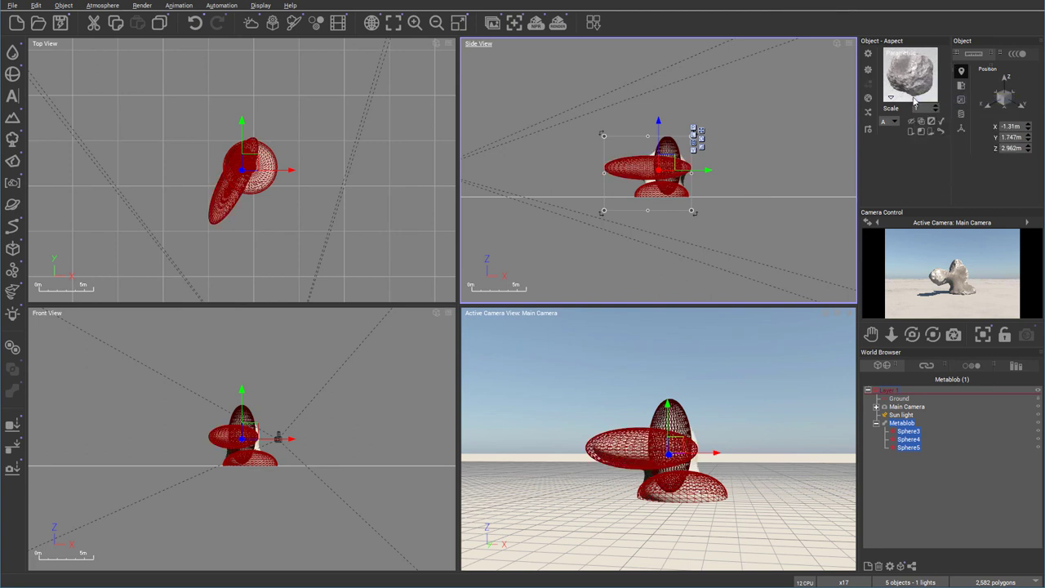
click(558, 23)
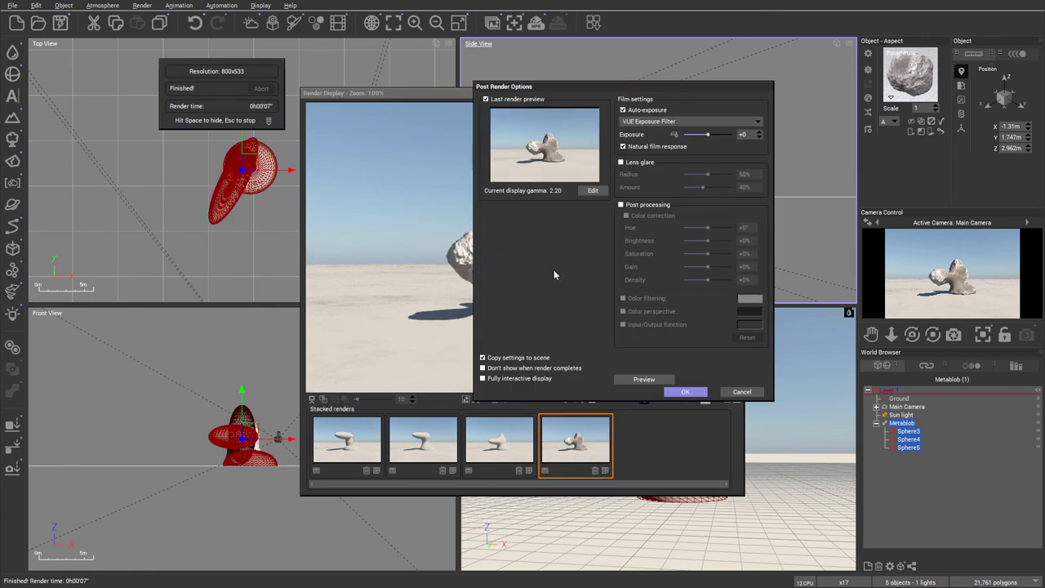
Accept the post-render options, close the render, and show the primitive objects flyout
click(700, 393)
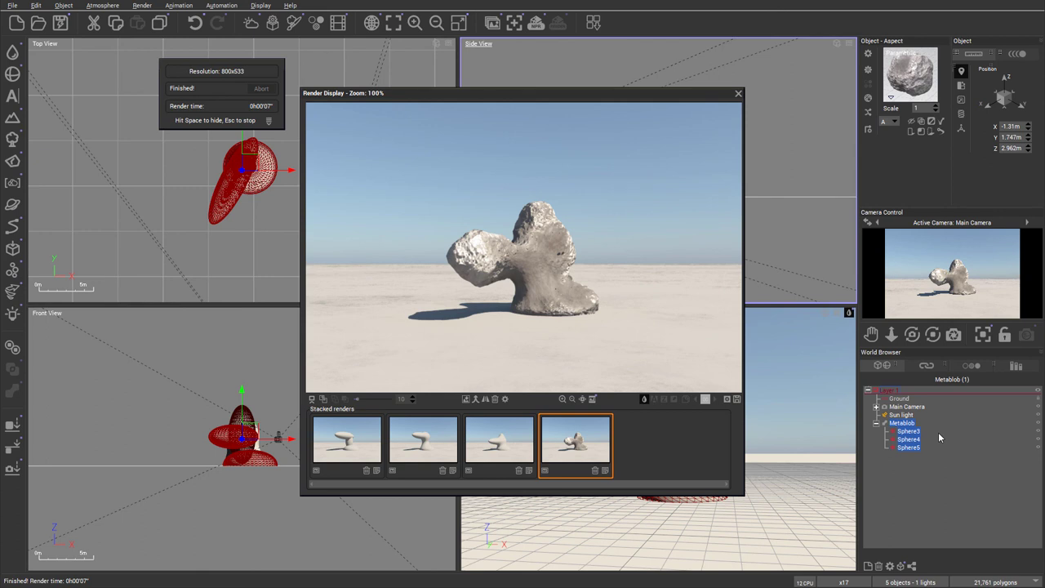
click(738, 93)
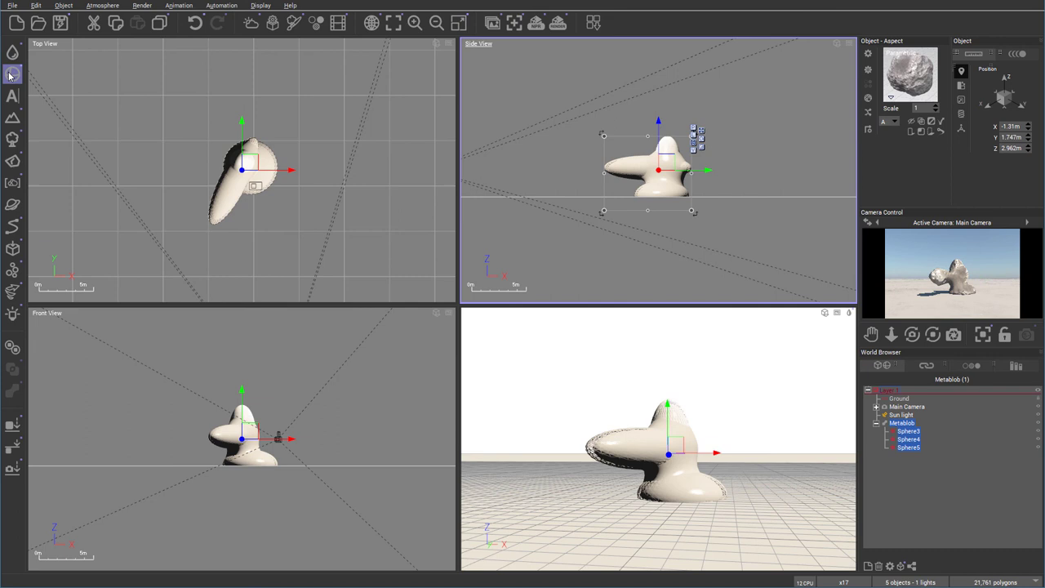
drag(11, 73, 22, 80)
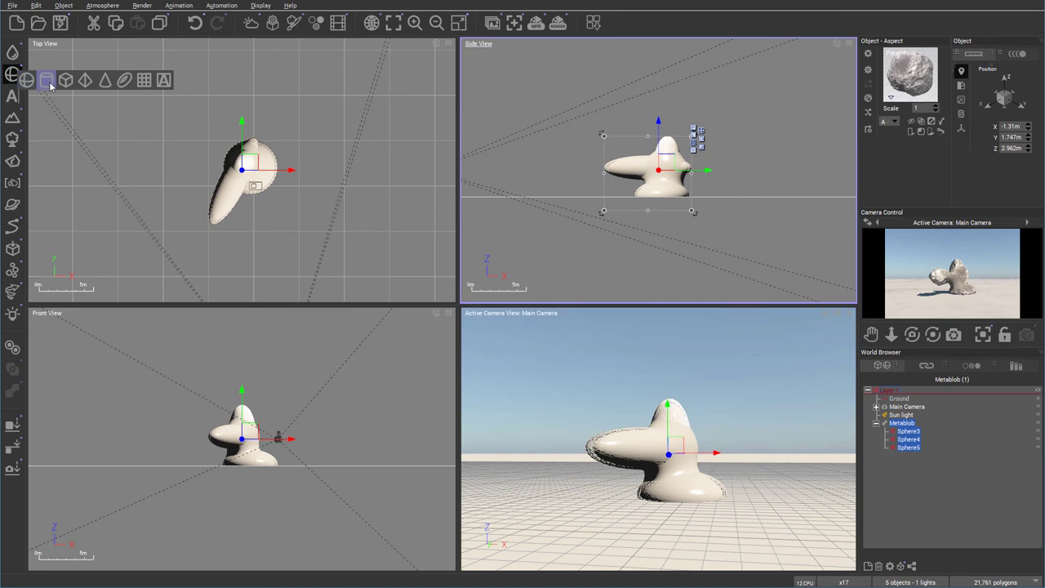